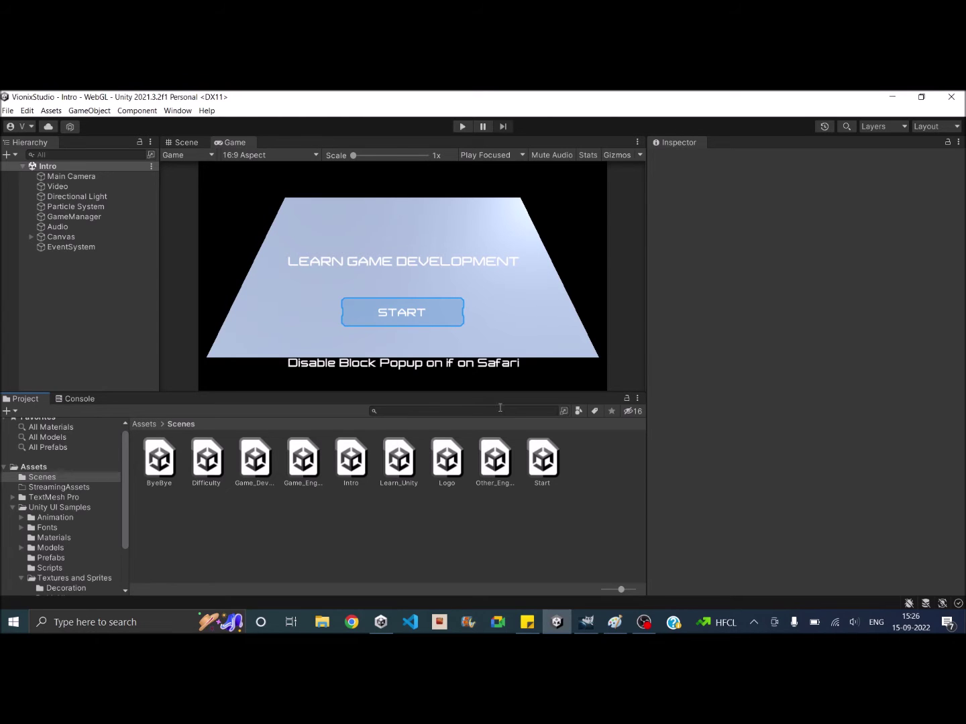
- Build the WebGL player into the Video_Build folder, then close Build Settings
click(5, 111)
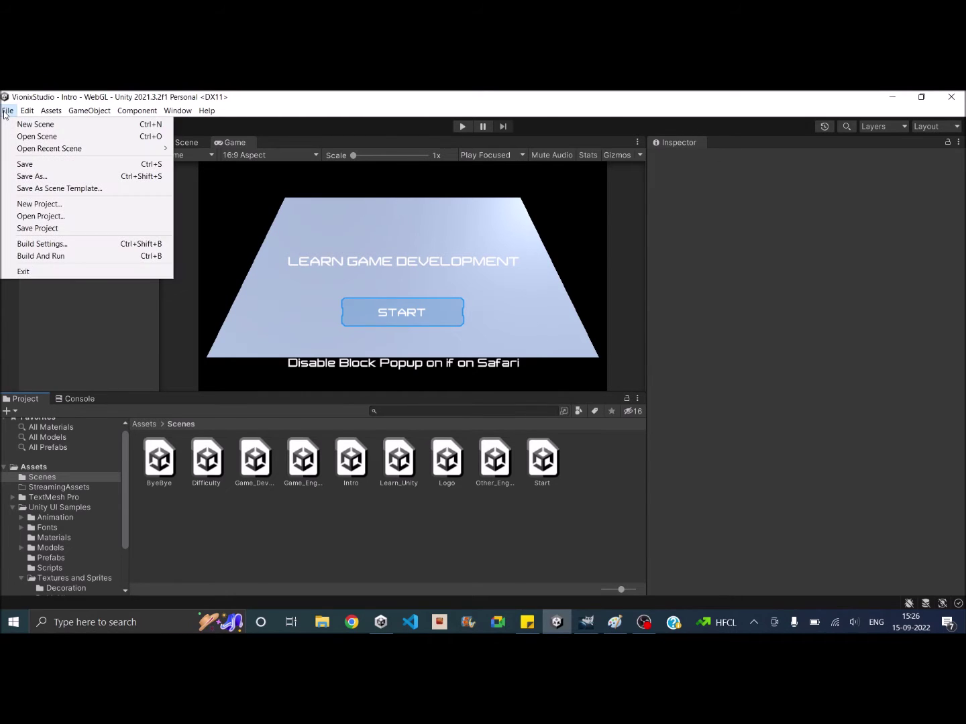
click(57, 245)
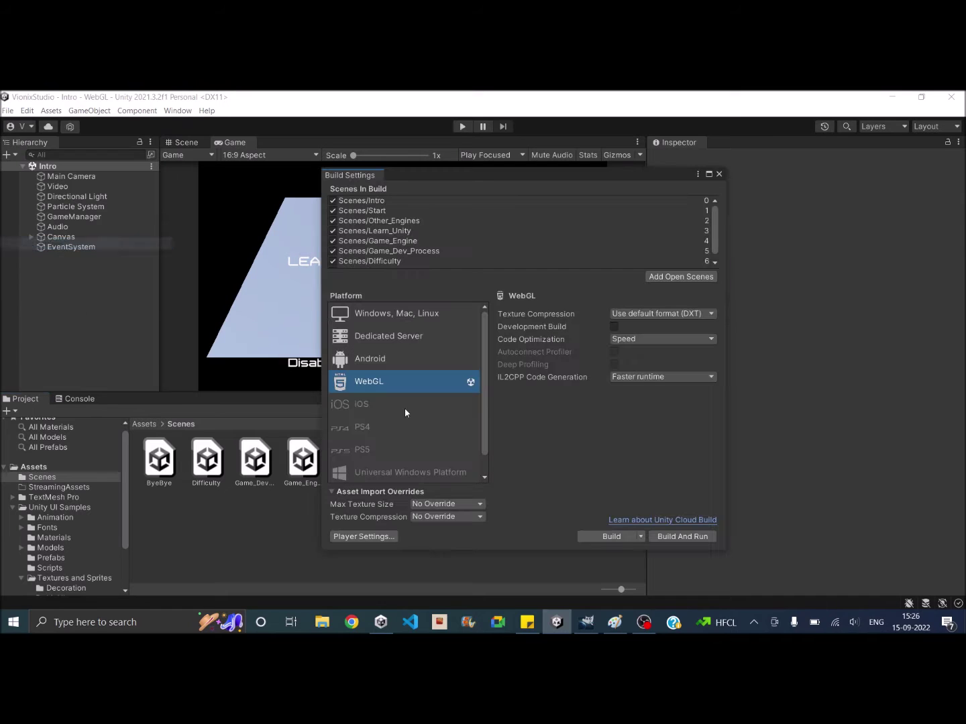
click(618, 536)
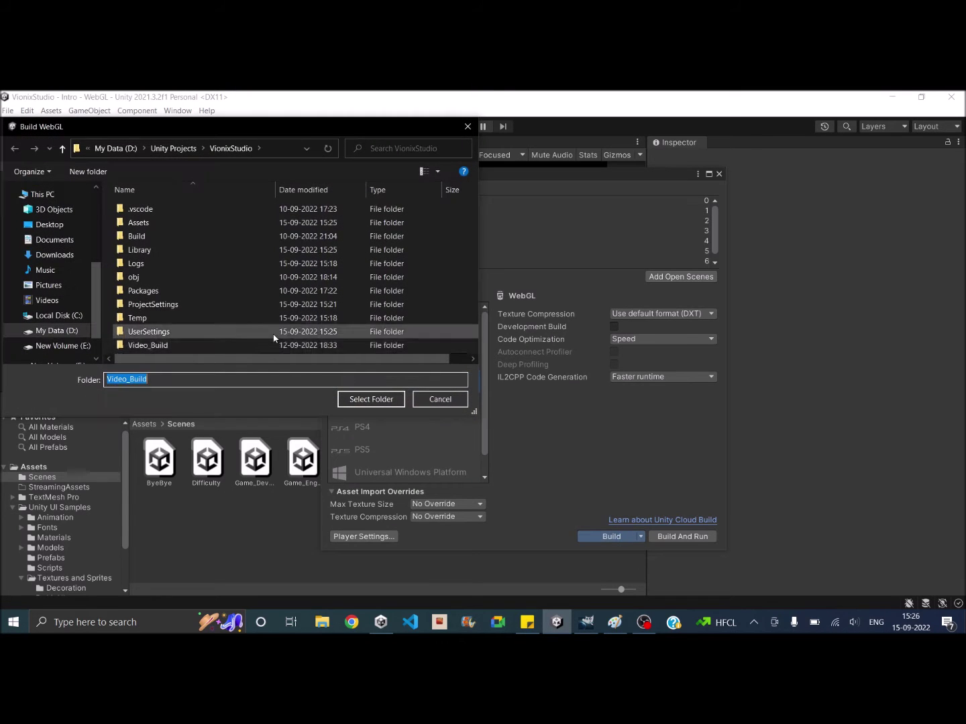
click(370, 399)
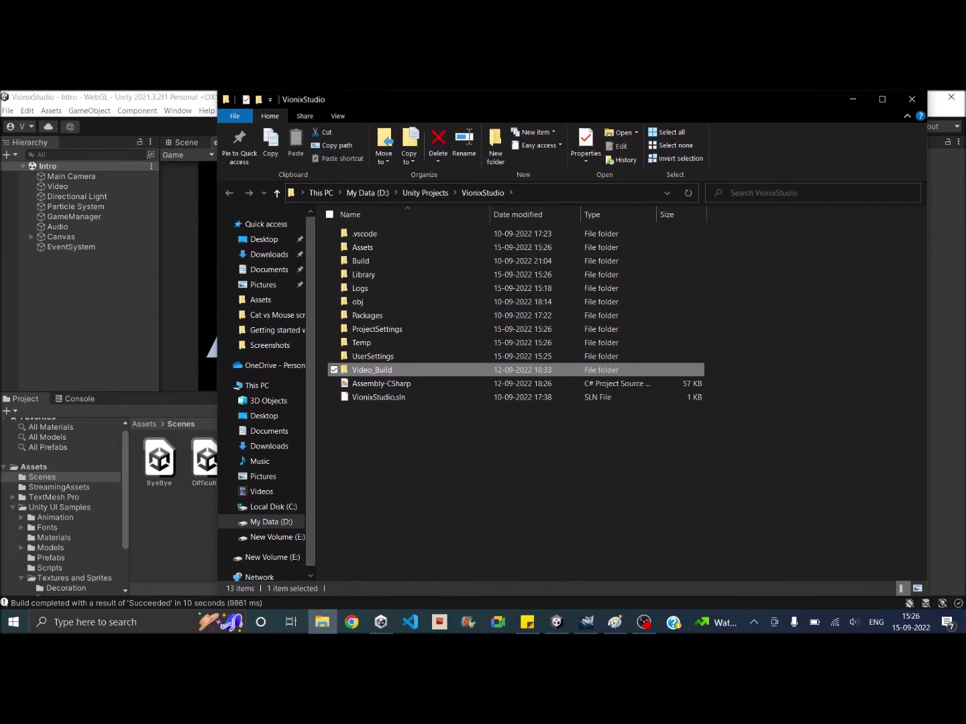
click(919, 107)
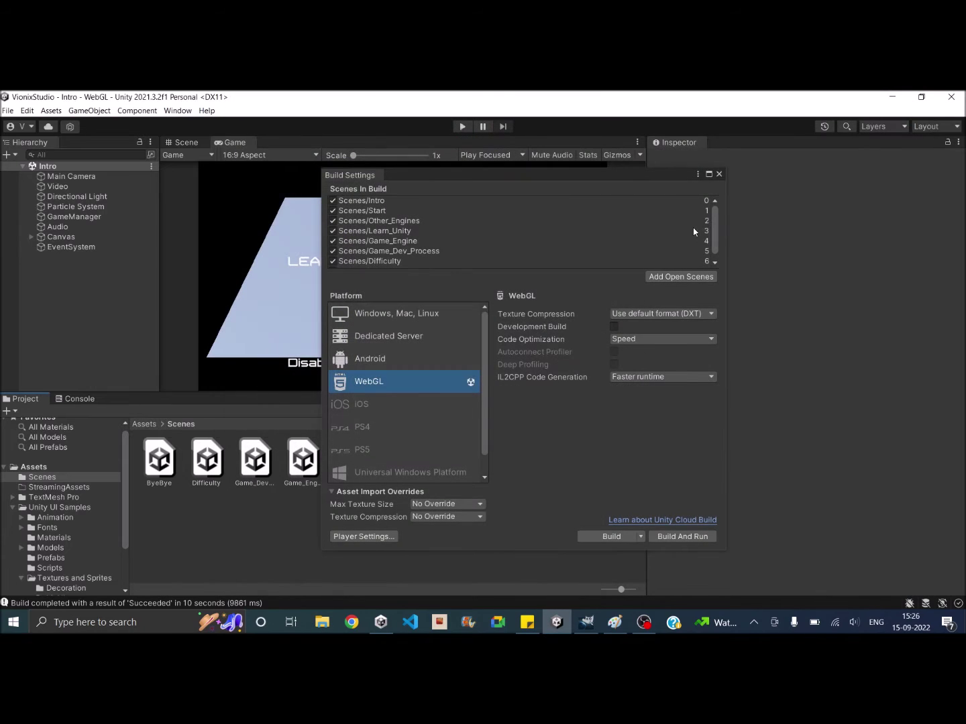
click(719, 173)
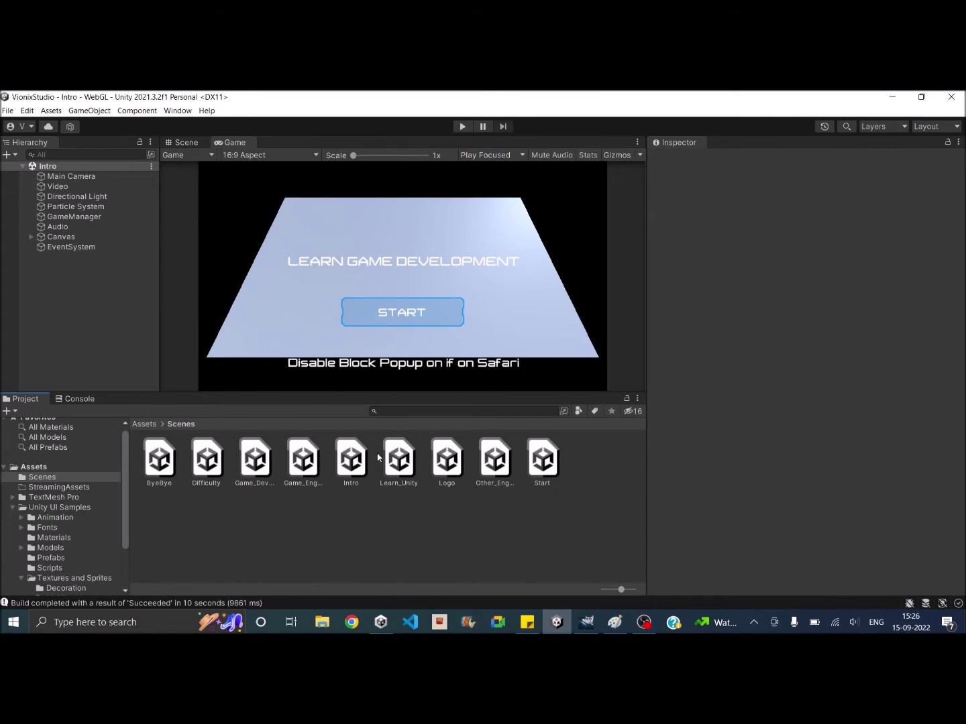
- Open the Editor Log from the Console in a maximized Notepad and search for 'build report'
click(80, 400)
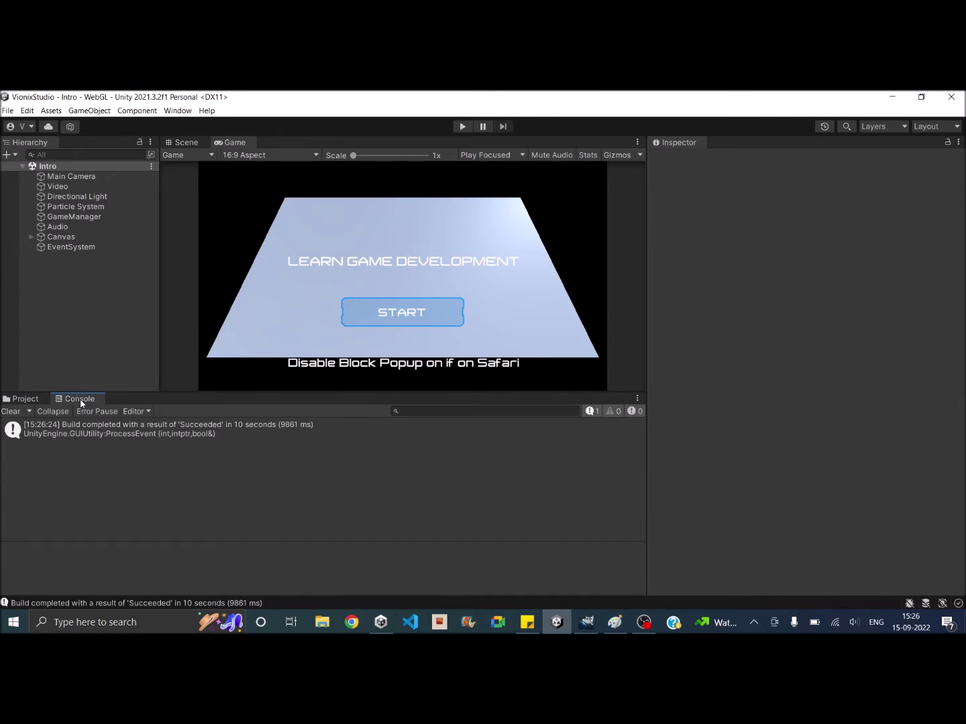
click(637, 399)
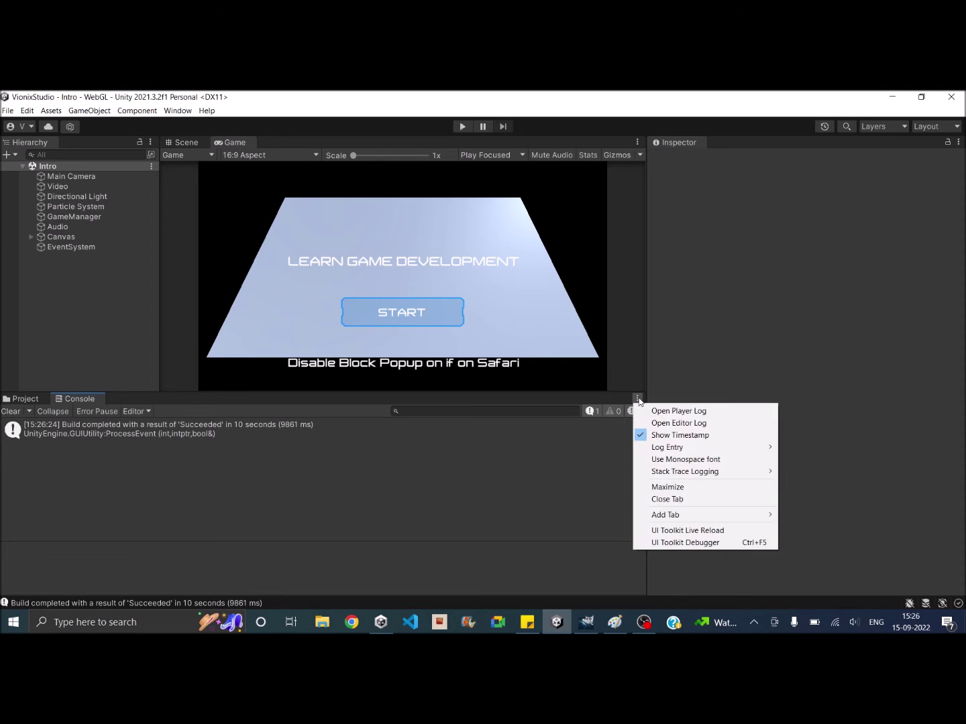
click(683, 423)
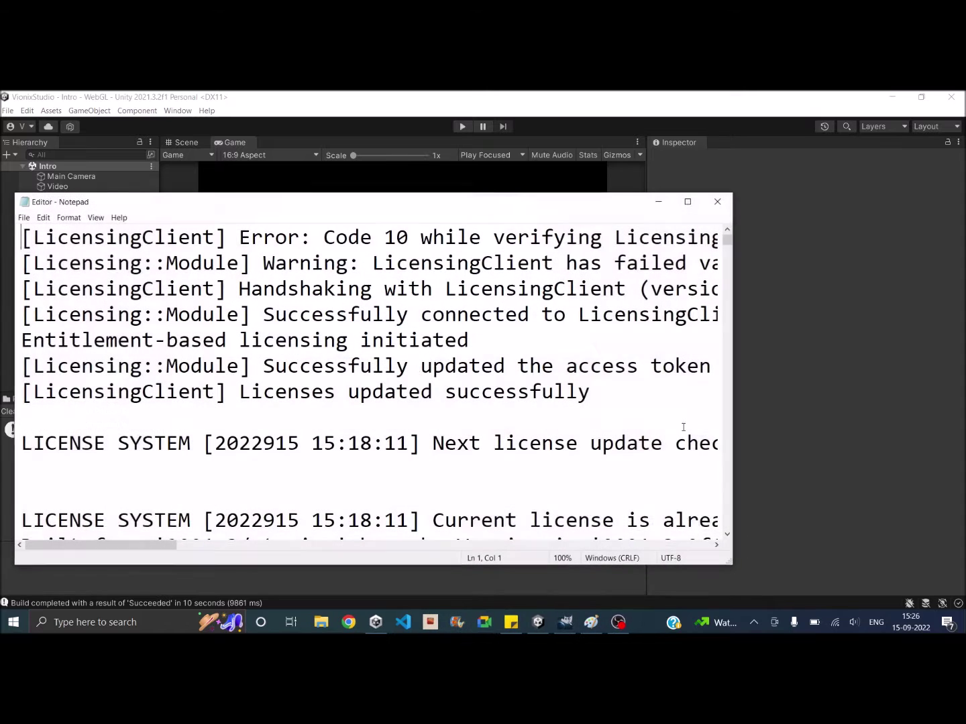
click(688, 201)
ctrl+scroll(688, 269, down, 4)
ctrl+scroll(260, 265, down, 2)
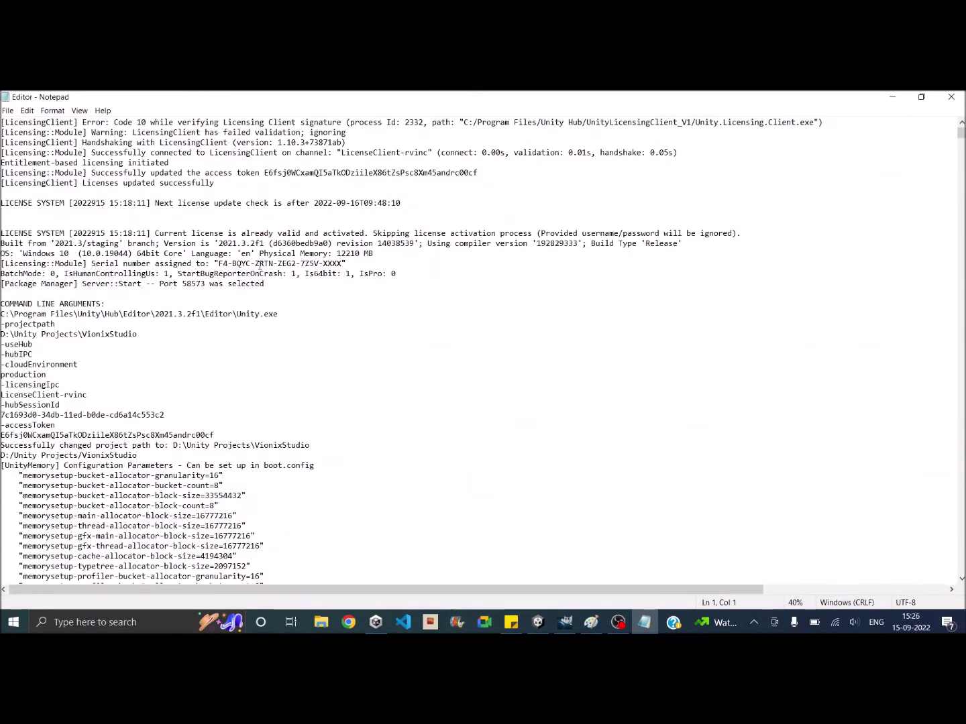
key(ctrl+f)
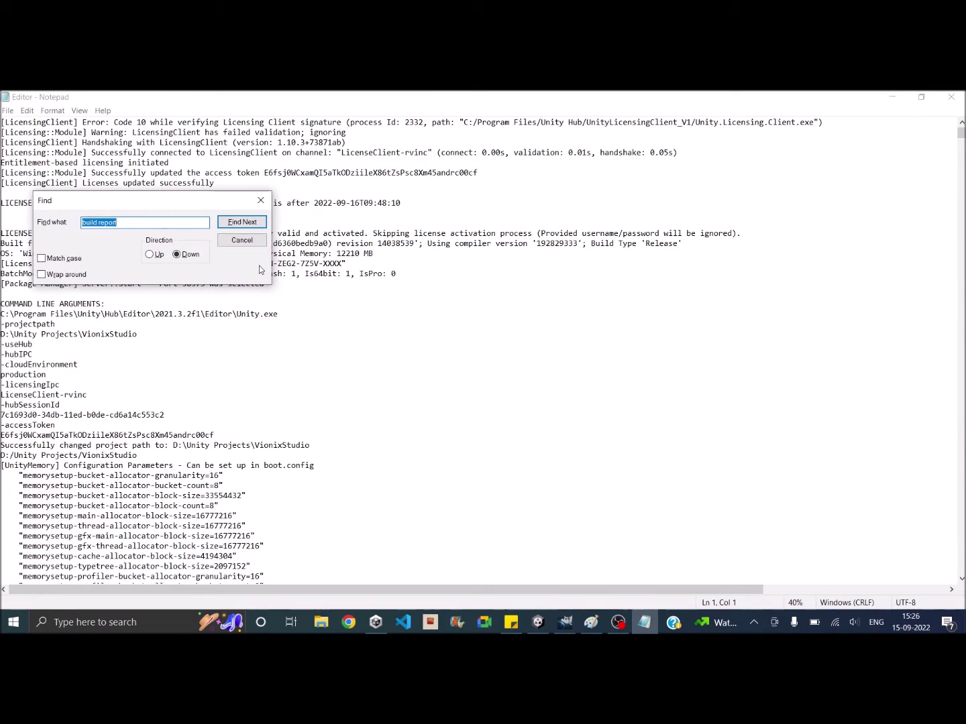
click(240, 224)
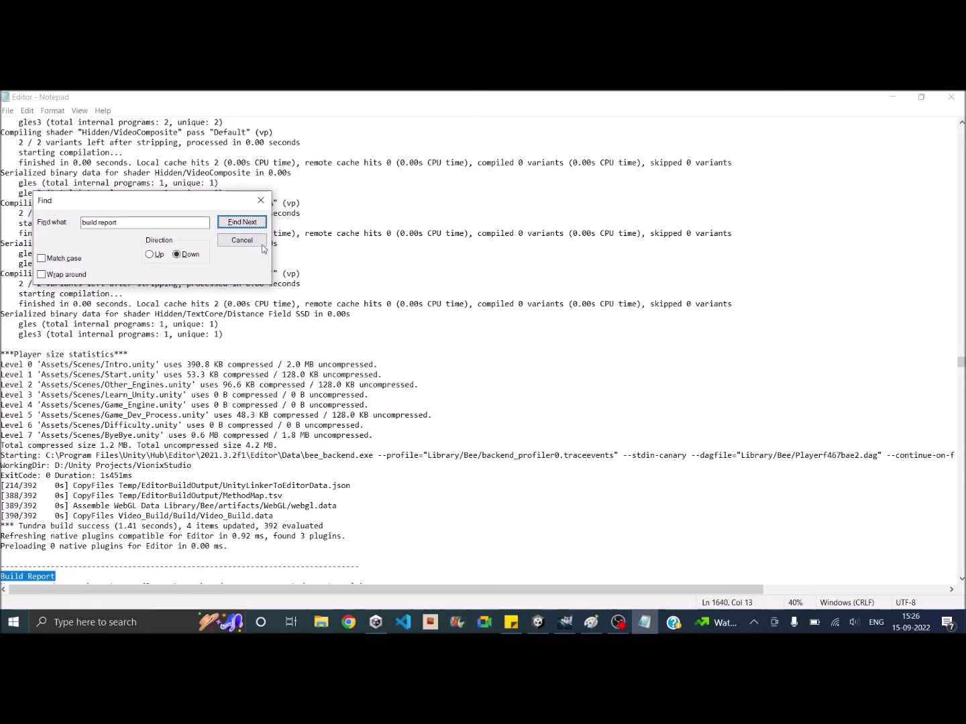
- Scroll the Build Report and highlight the Textures line: 2.6 mb, 54.1%
scroll(251, 480, down, 3)
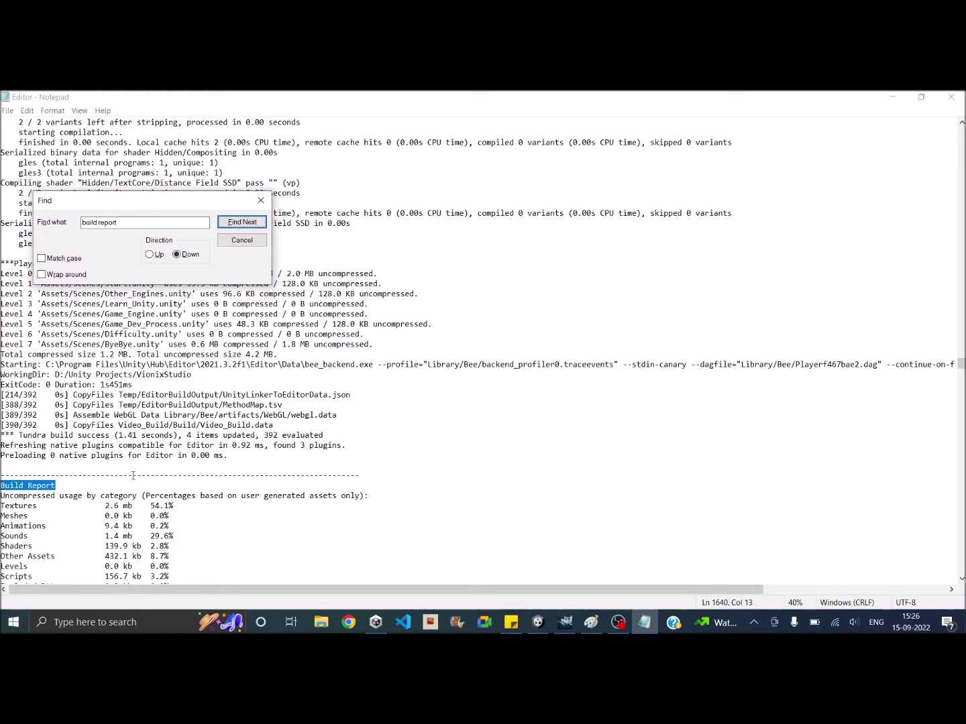
scroll(134, 479, down, 5)
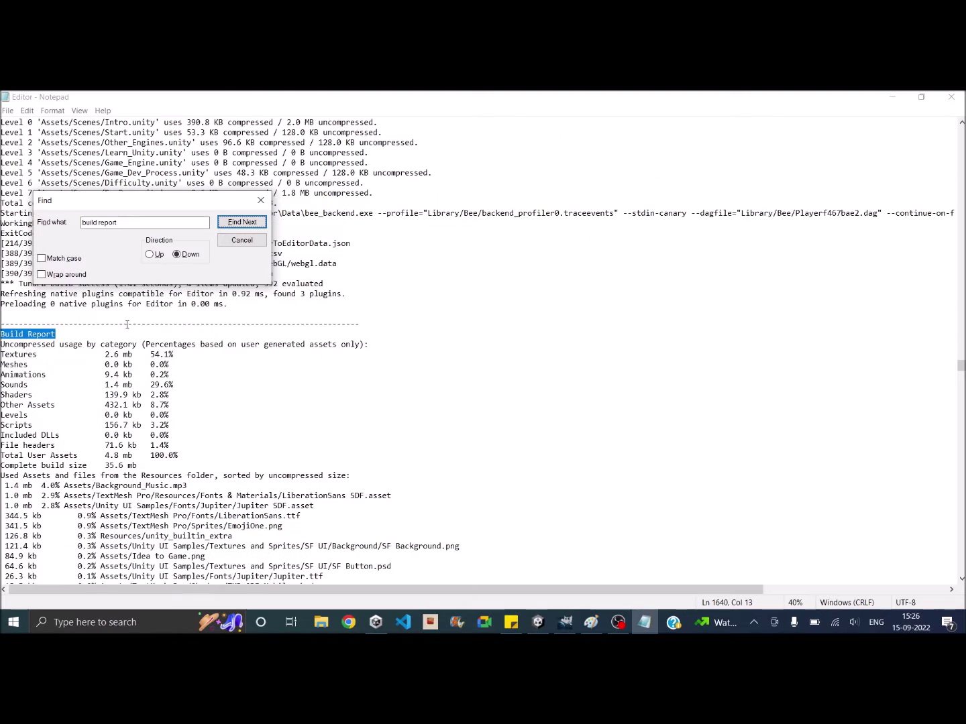
drag(151, 354, 176, 355)
click(196, 354)
drag(42, 354, 4, 356)
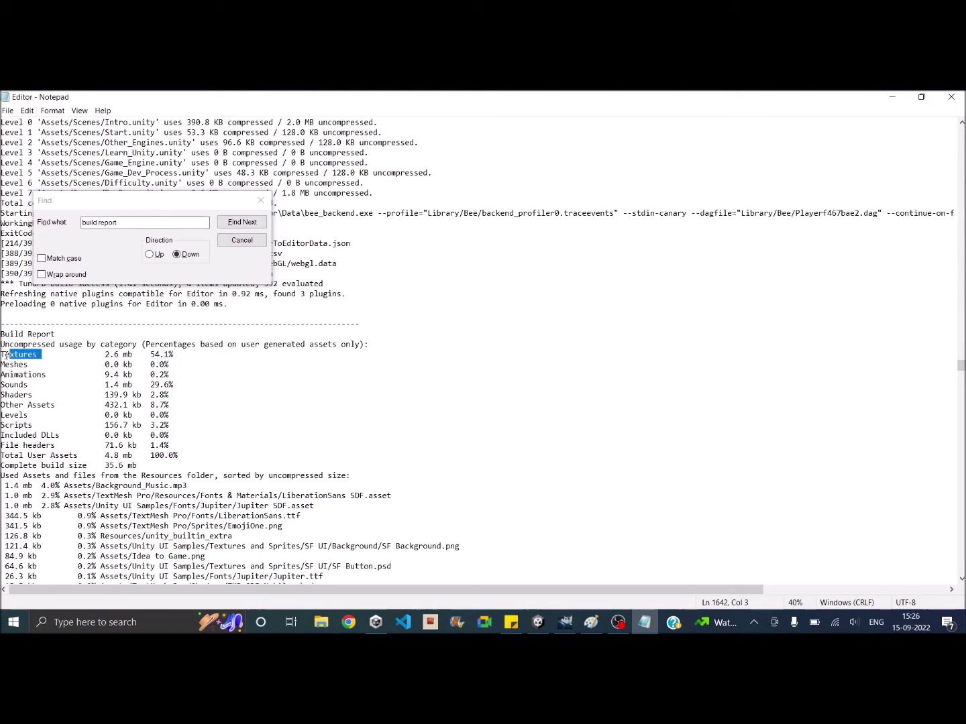
click(175, 353)
drag(133, 355, 105, 354)
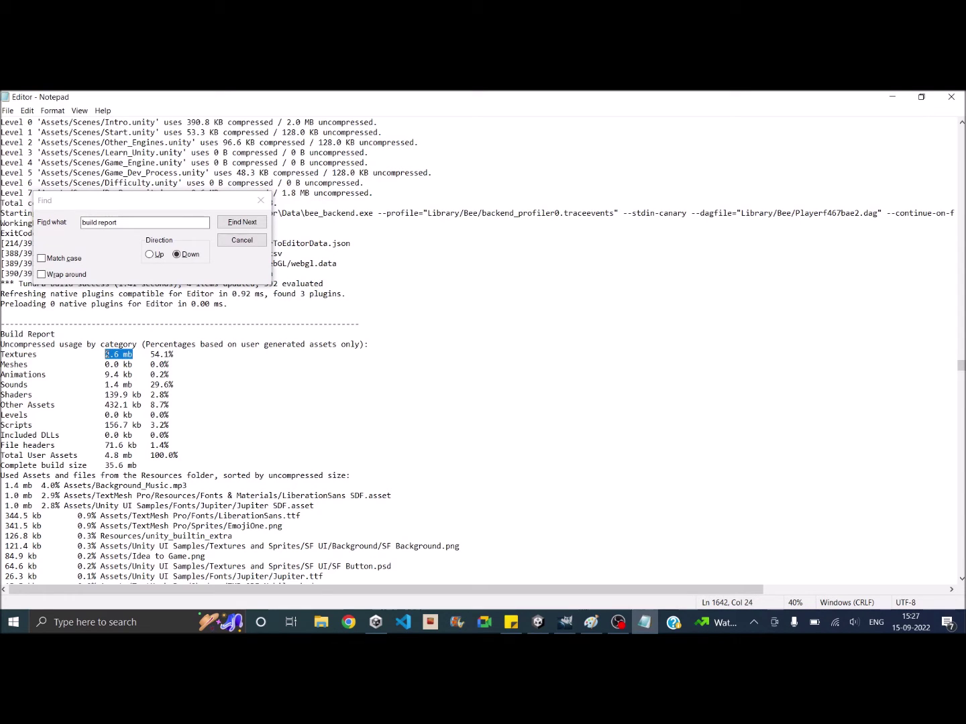
click(178, 357)
- Highlight the Sounds size 1.4 mb and 29.6% share, then close search and minimize Notepad
drag(104, 385, 151, 385)
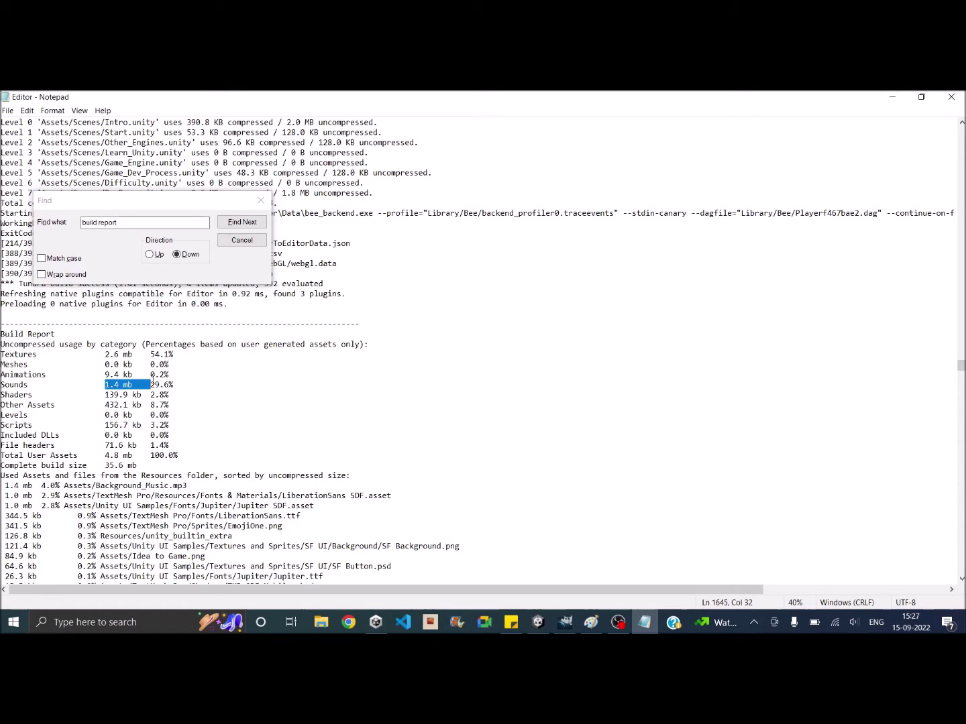
click(186, 376)
drag(180, 387, 153, 386)
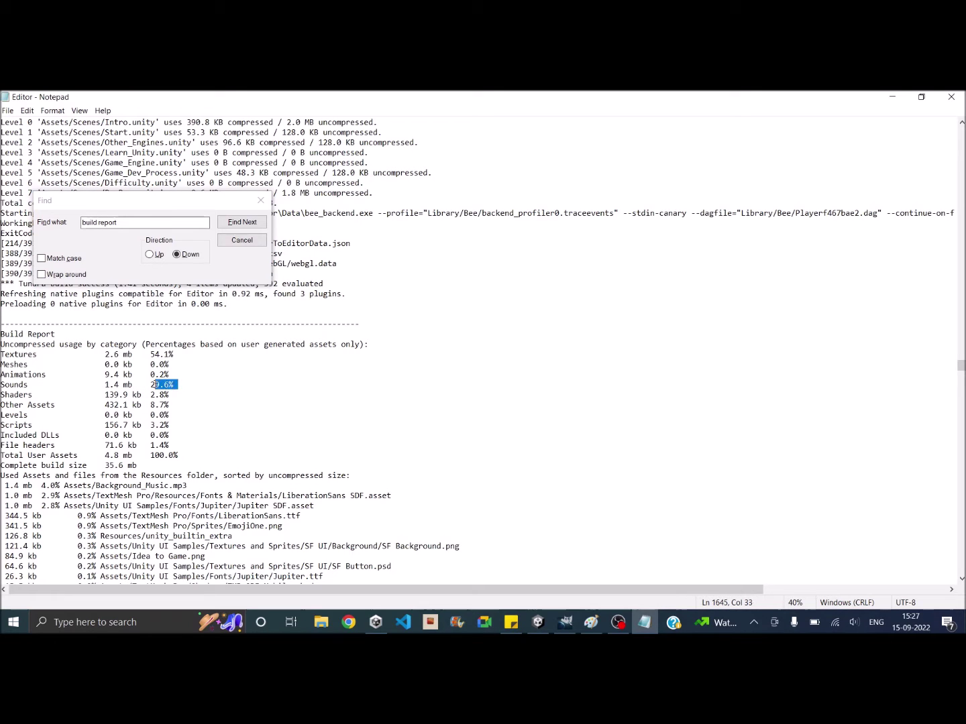
click(215, 387)
key(Escape)
click(894, 94)
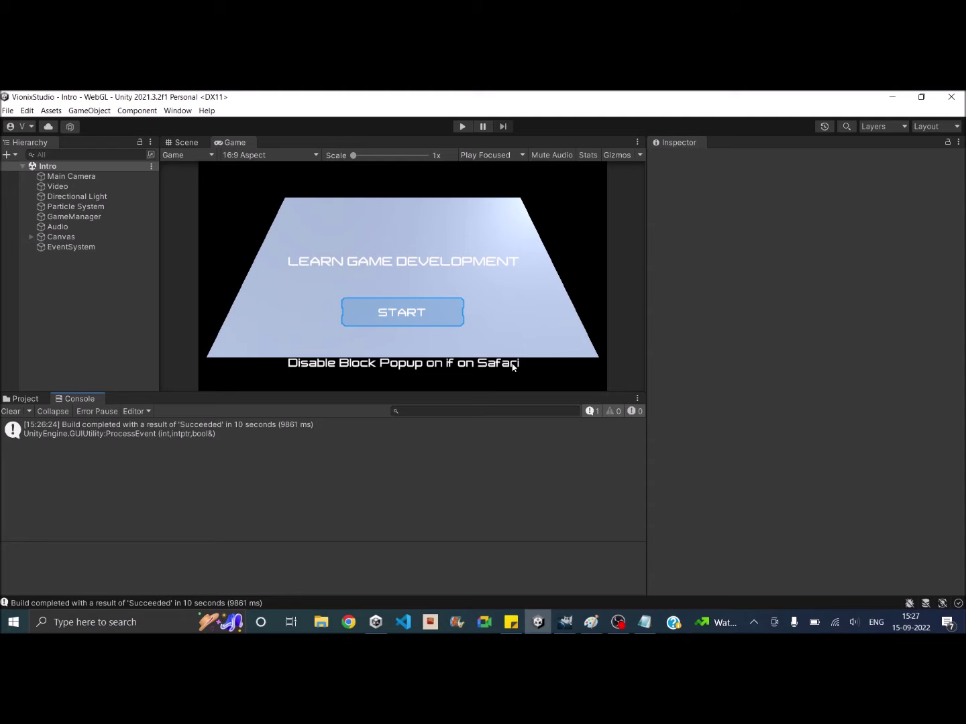
- In Paint, draw a circle with the Oval shape and fill it dark red
click(25, 400)
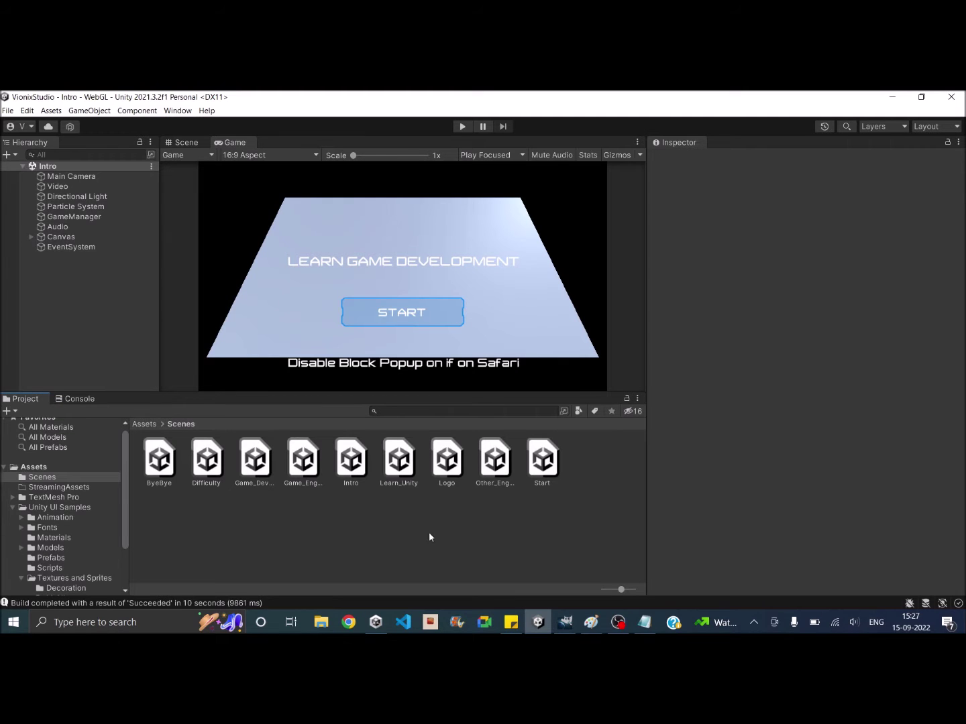
click(591, 622)
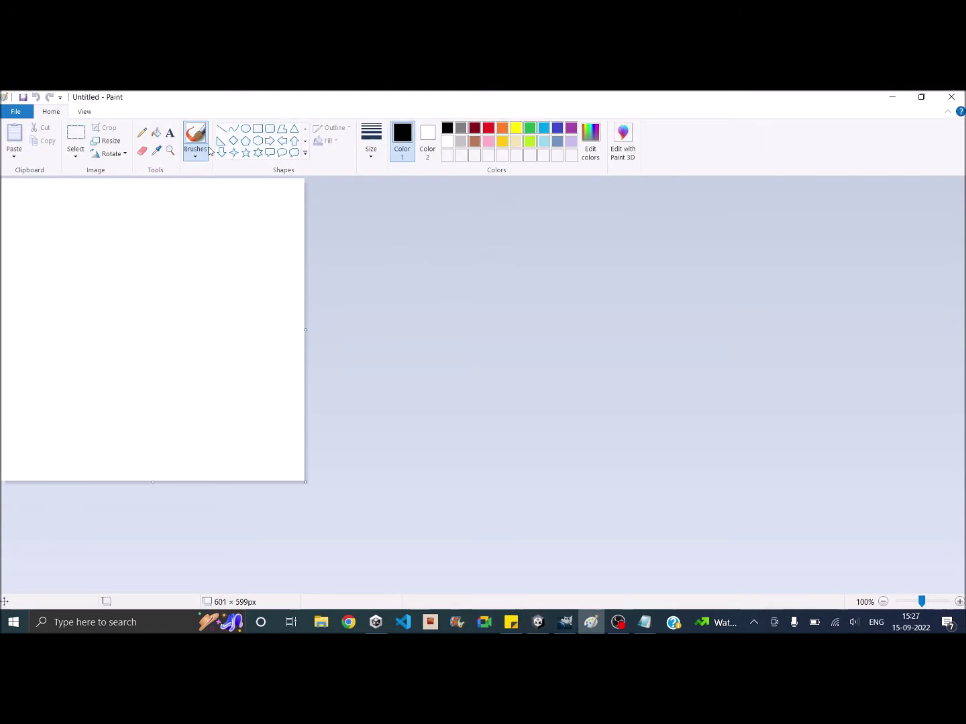
click(245, 130)
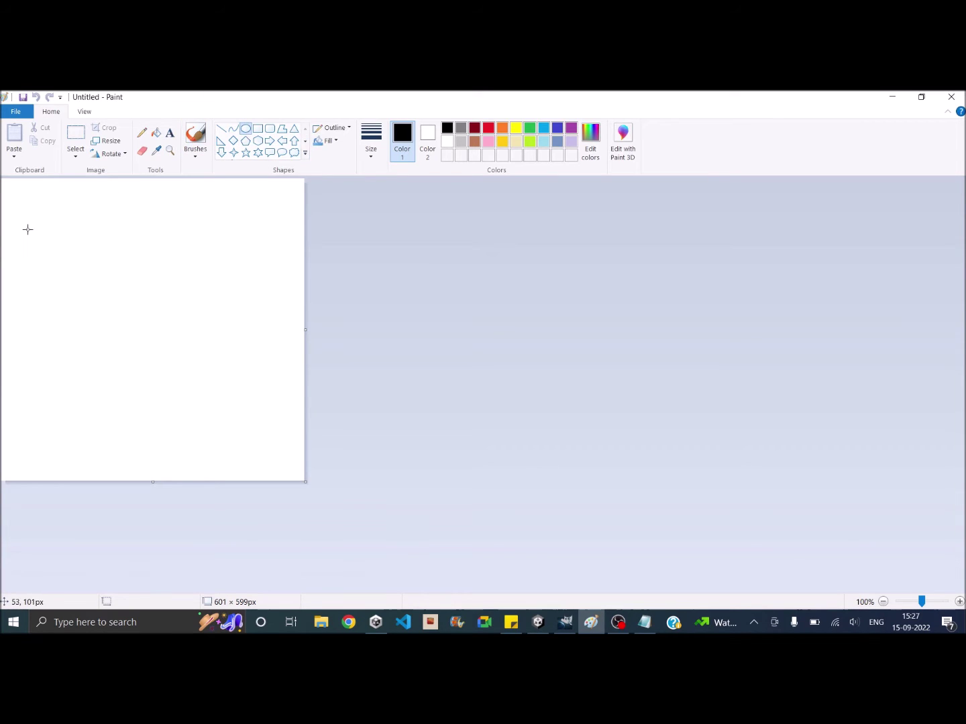
drag(22, 216, 226, 416)
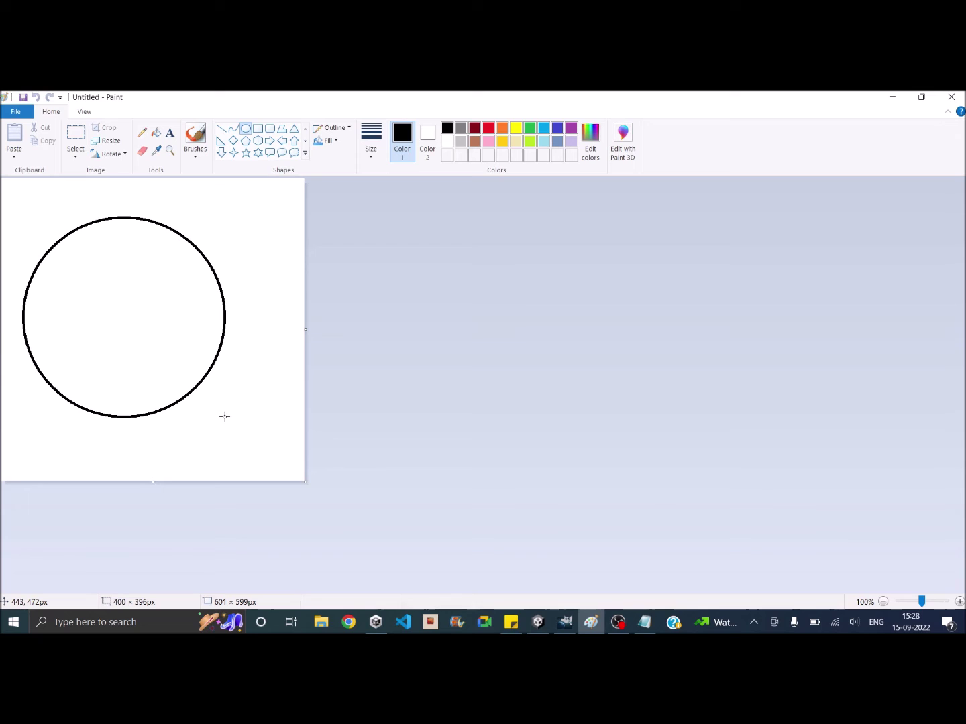
click(156, 132)
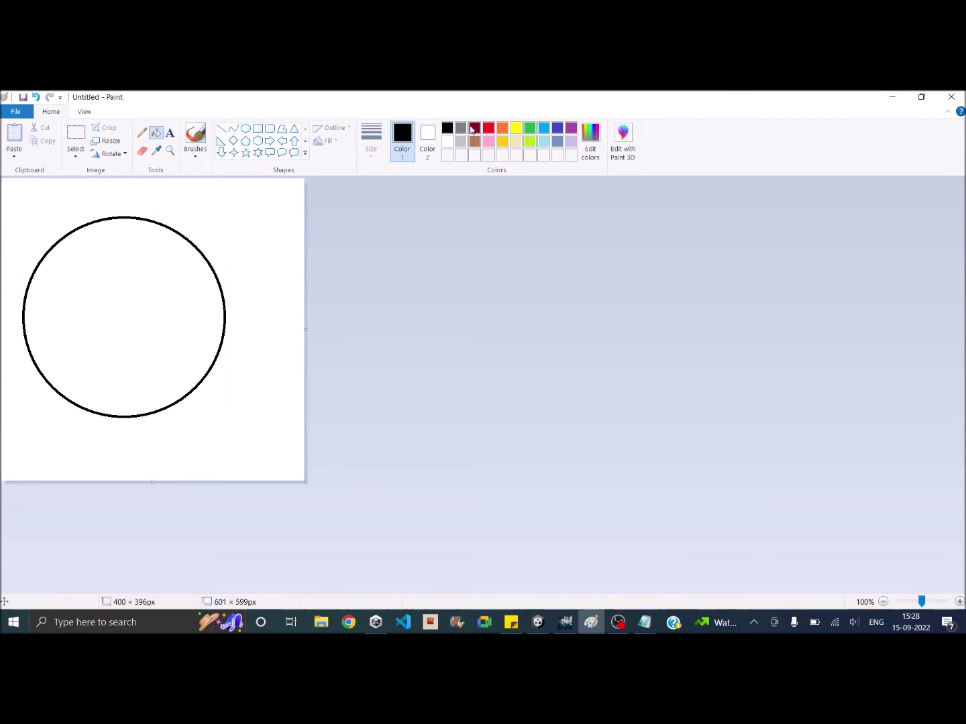
click(475, 128)
click(155, 287)
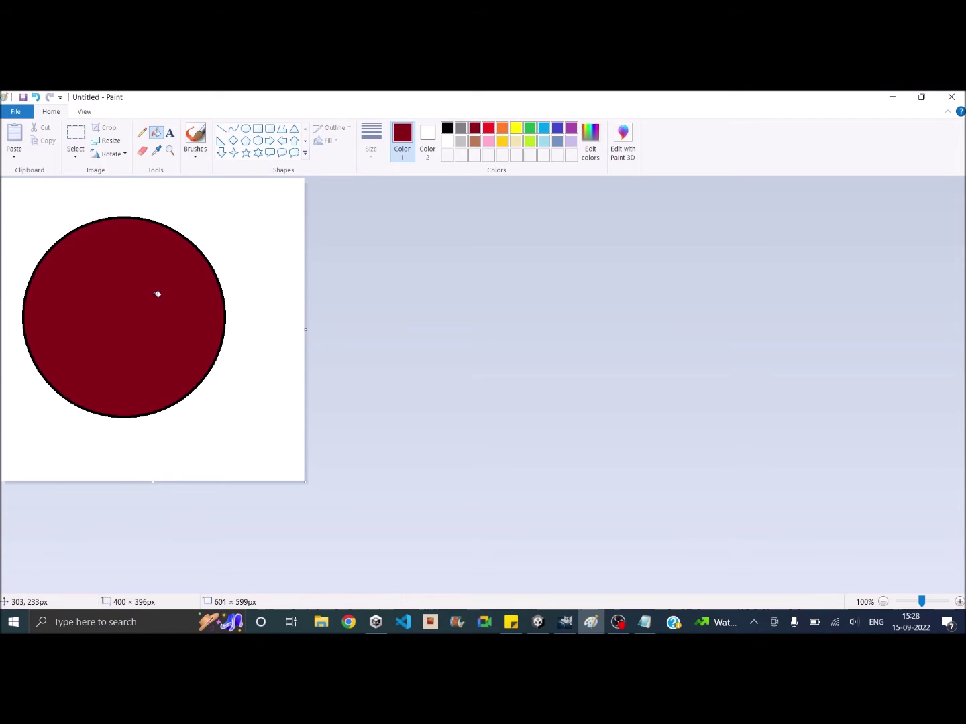
- Save the drawing as Circle.png, replacing the existing file
click(13, 112)
click(57, 218)
click(509, 287)
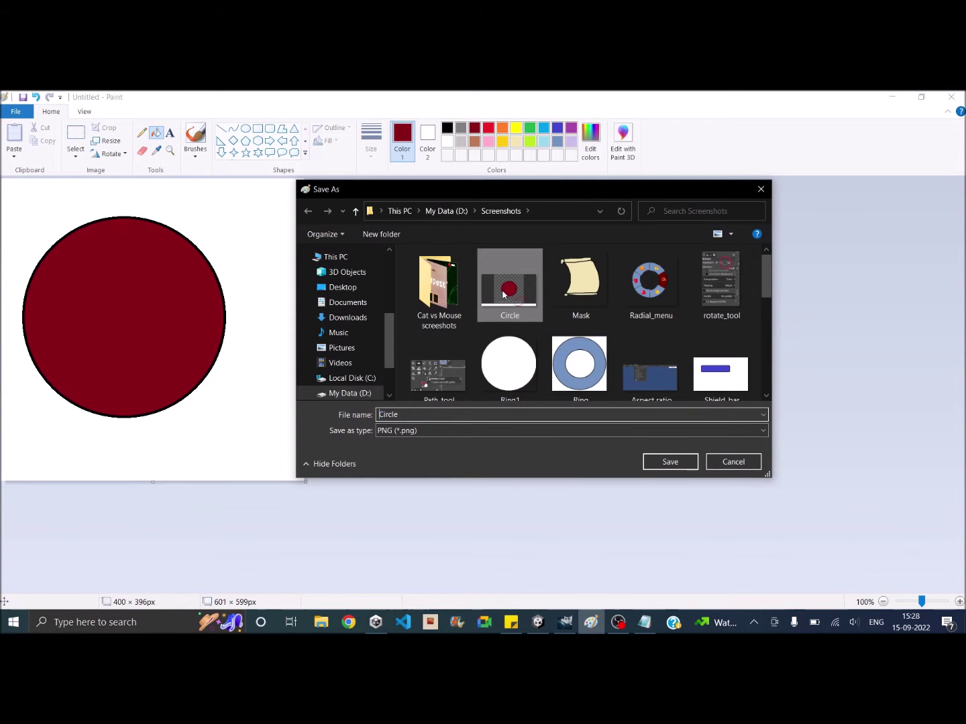
click(670, 463)
click(513, 358)
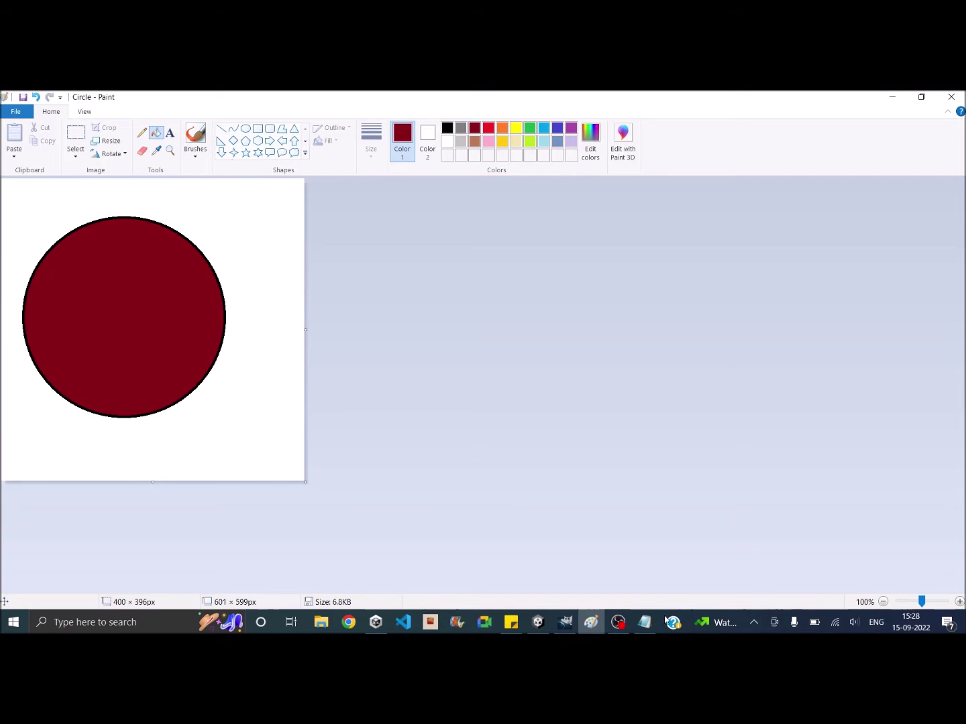
click(564, 622)
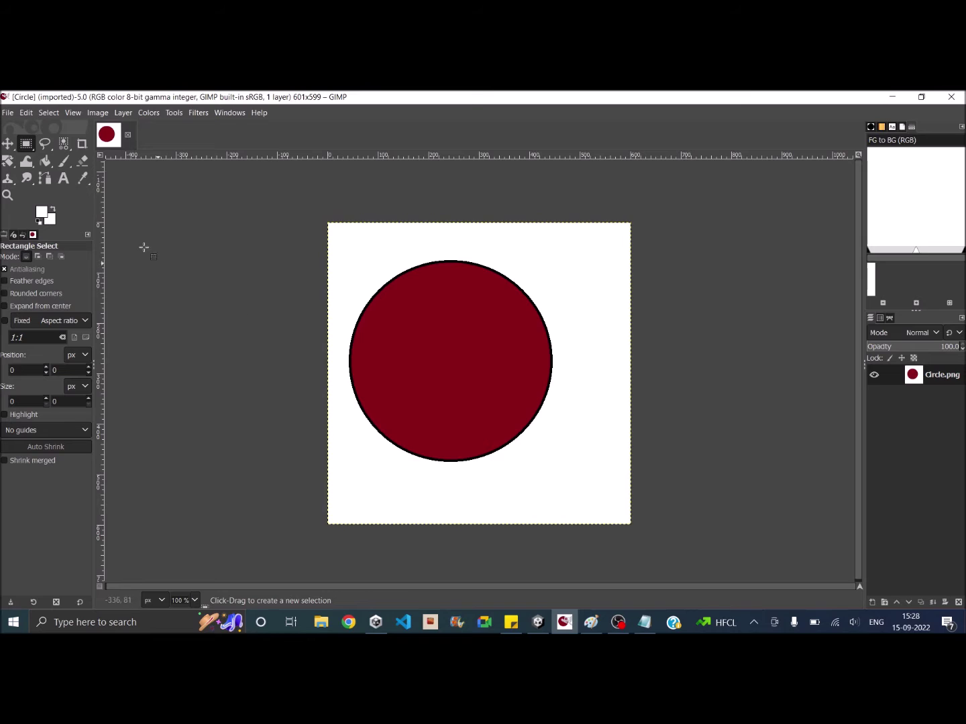
- Select the white background by colour, then cut and paste the circle as a floating selection
click(64, 143)
click(376, 258)
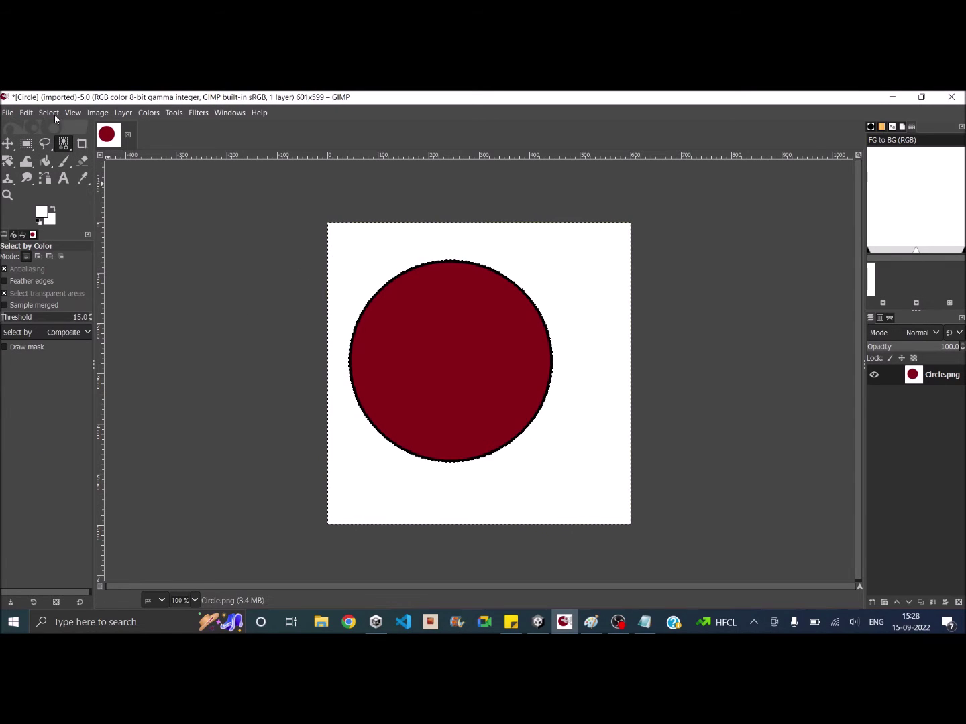
click(49, 113)
key(Escape)
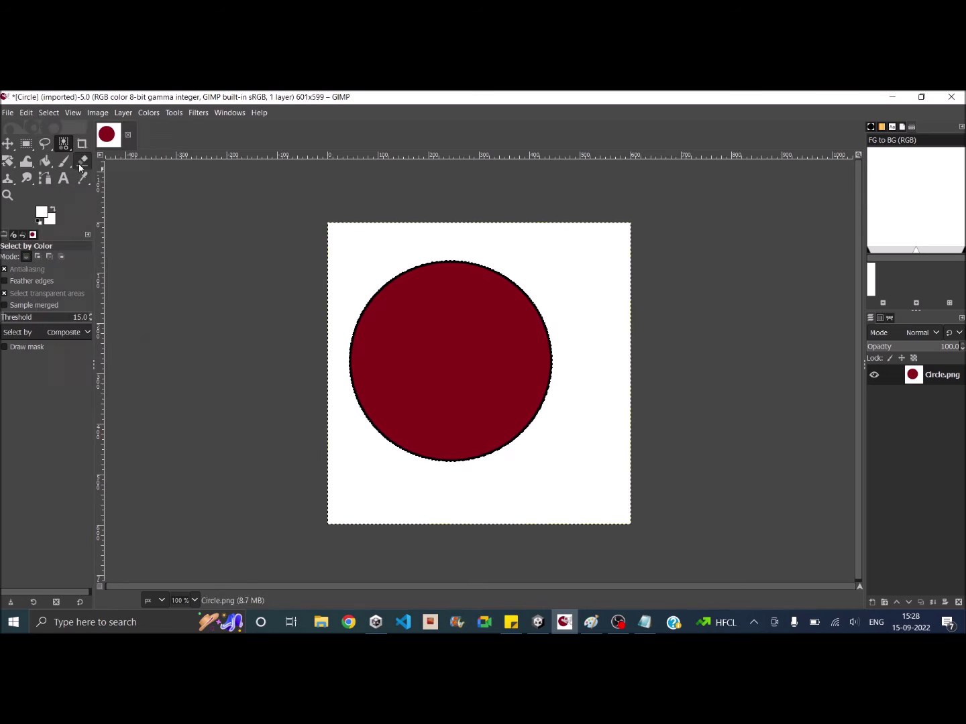
key(ctrl+x)
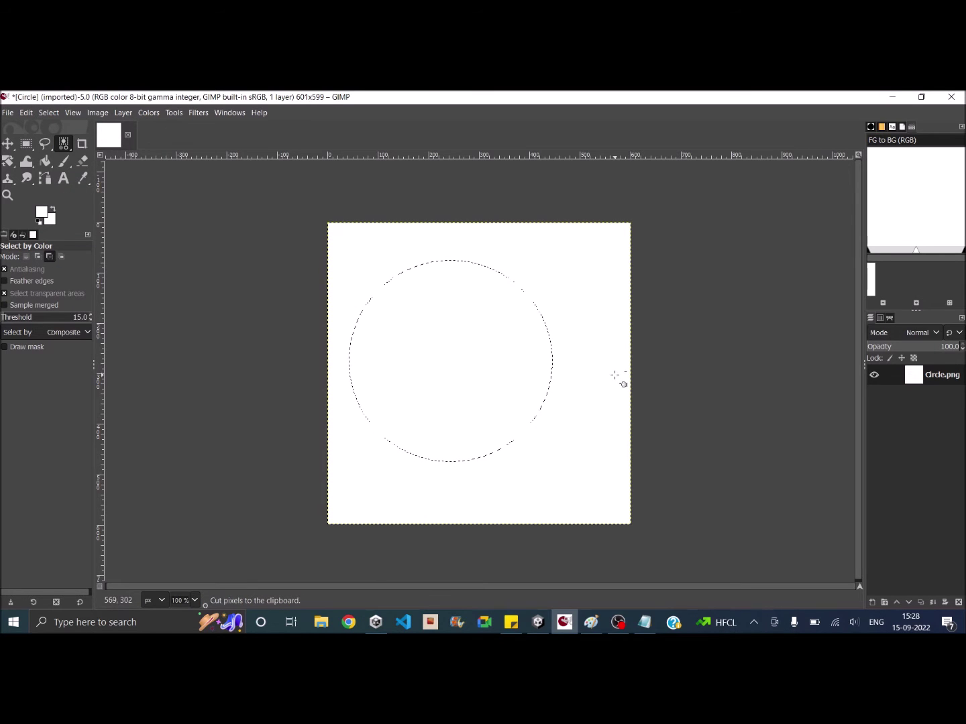
key(ctrl+v)
- Turn the pasted circle into its own layer and delete the white Circle.png layer
right_click(931, 376)
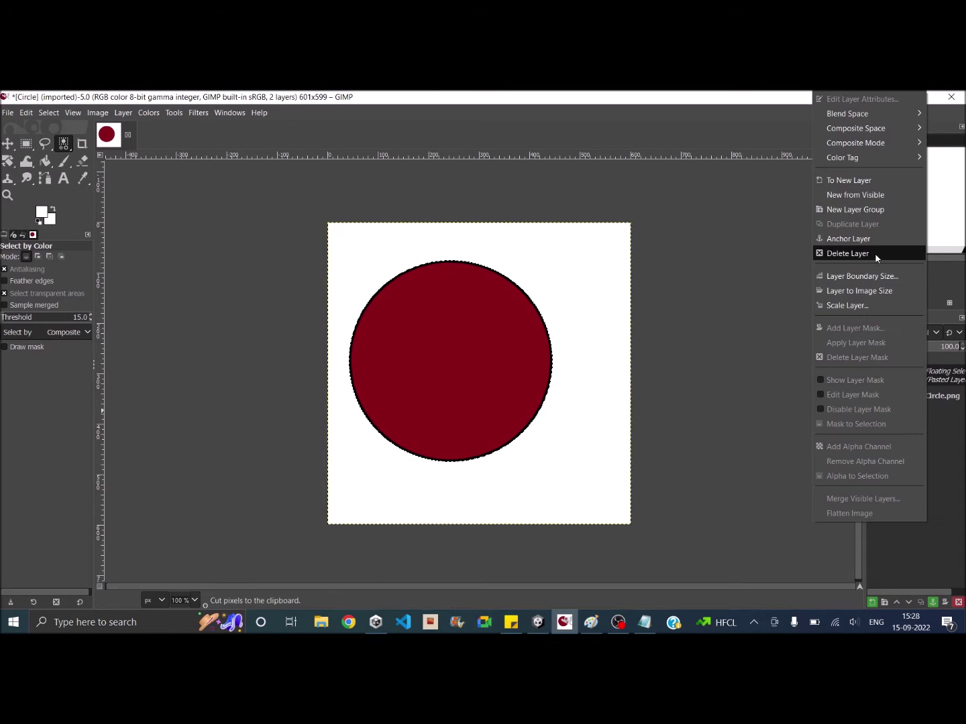
click(847, 180)
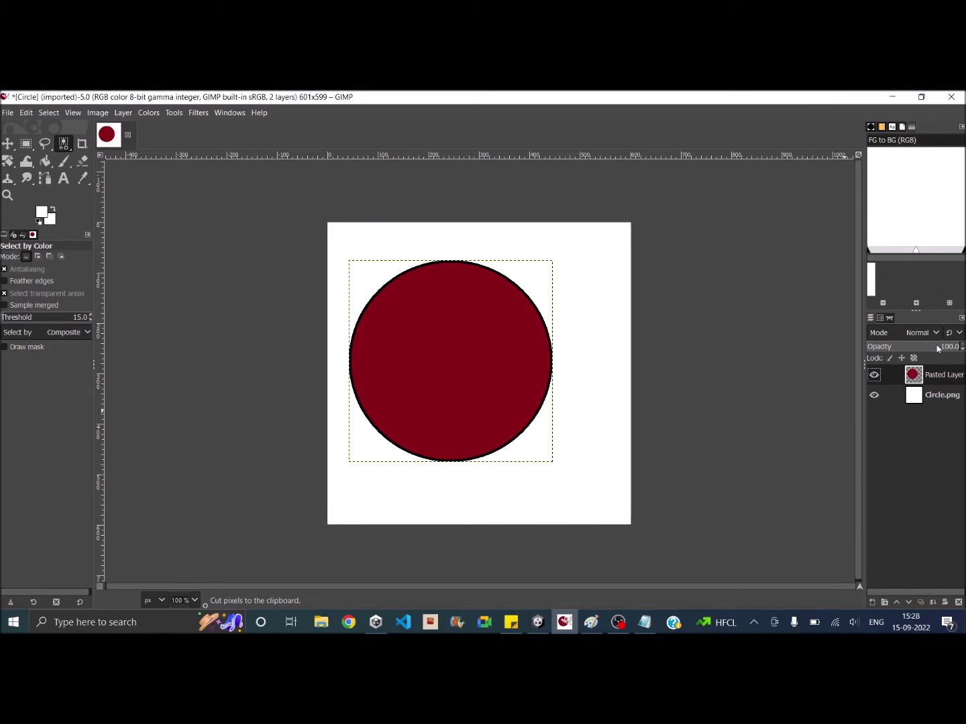
click(933, 399)
right_click(932, 399)
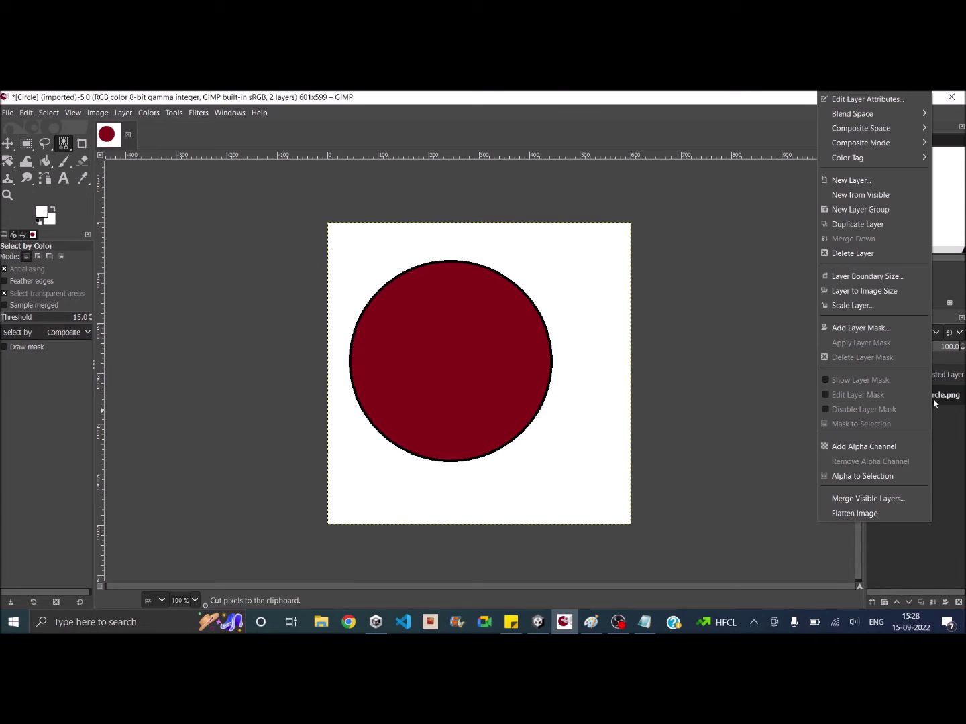
click(853, 253)
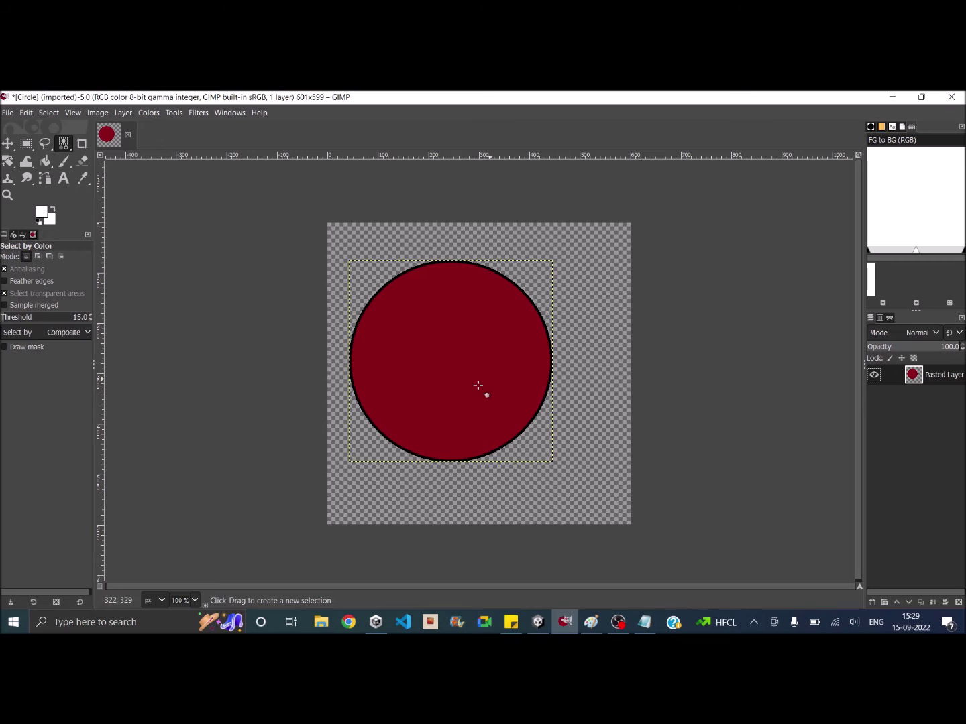
- Export the image as Circle.png into D: > Unity Projects > VionixStudio > Assets with default PNG options
click(9, 112)
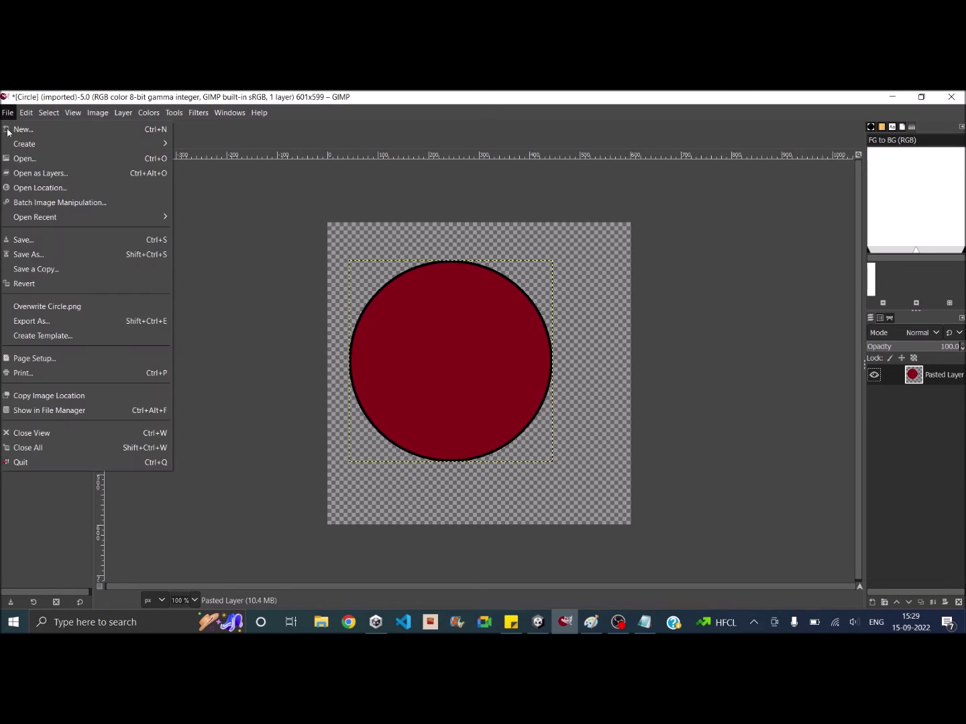
click(24, 321)
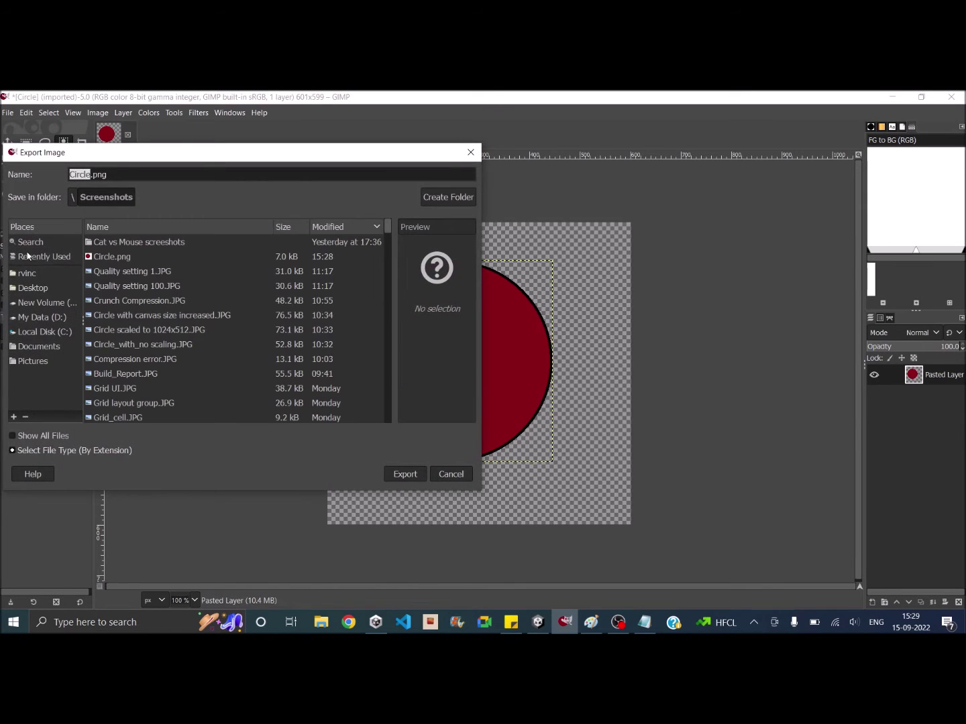
click(53, 320)
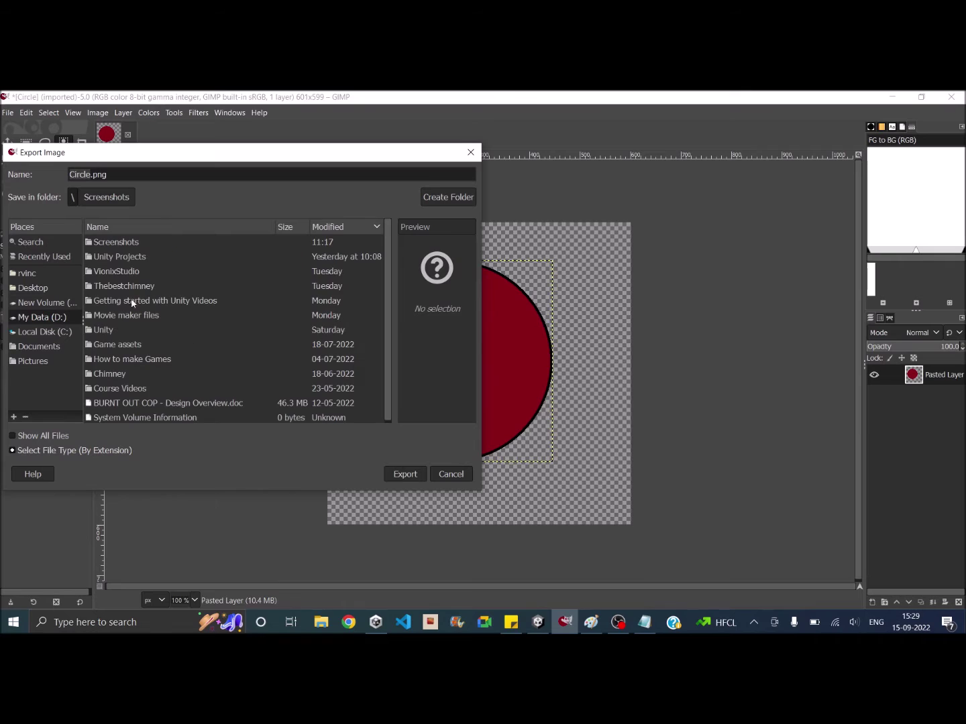
double_click(128, 256)
double_click(130, 243)
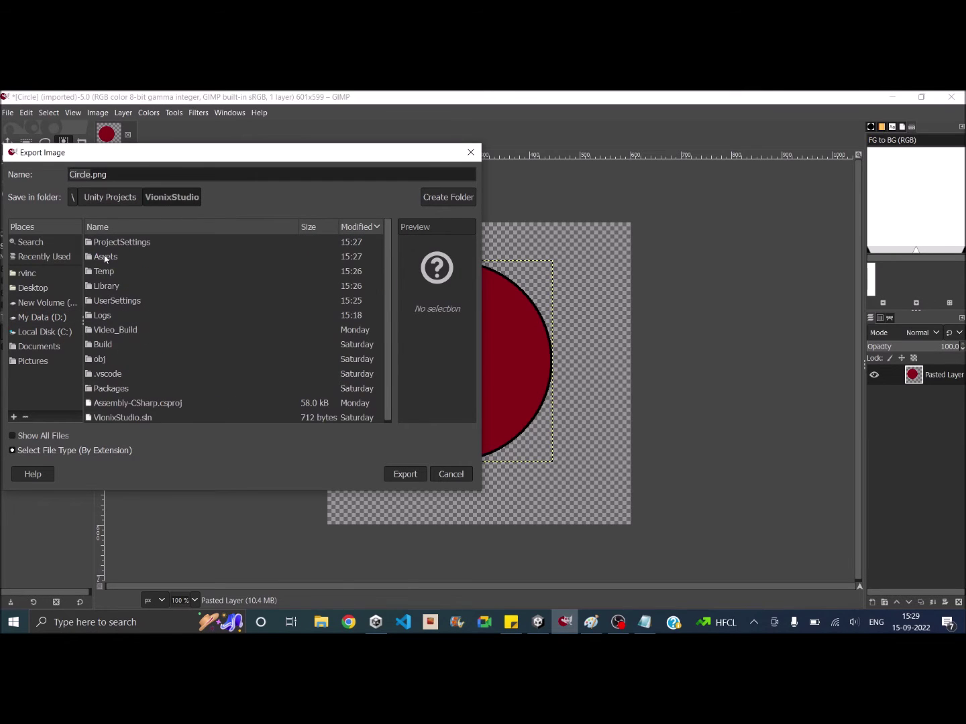
double_click(106, 257)
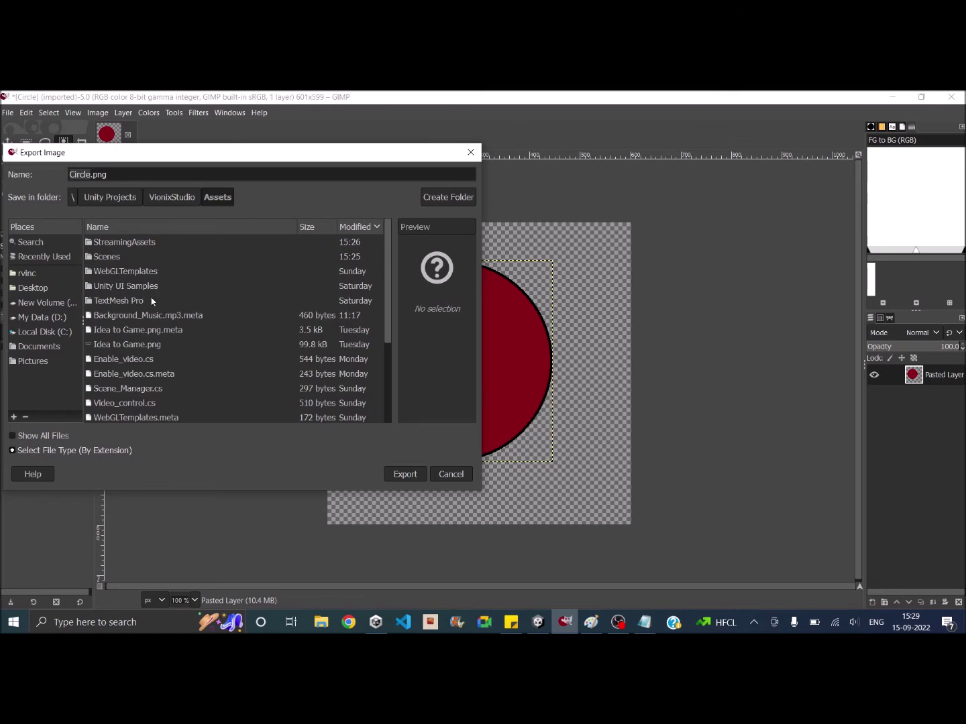
click(410, 476)
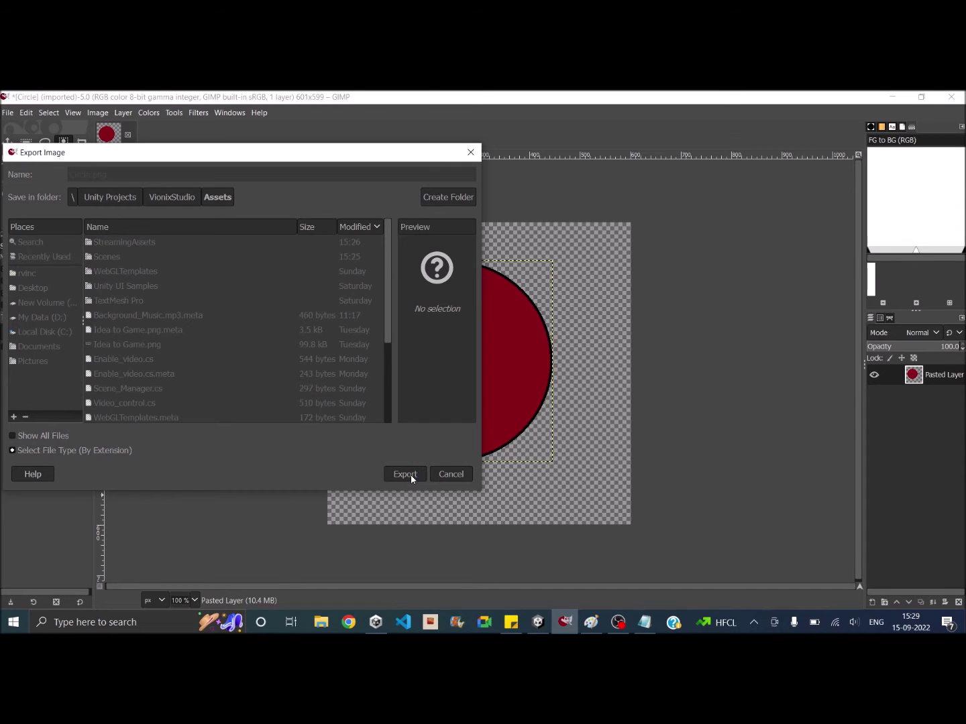
click(503, 503)
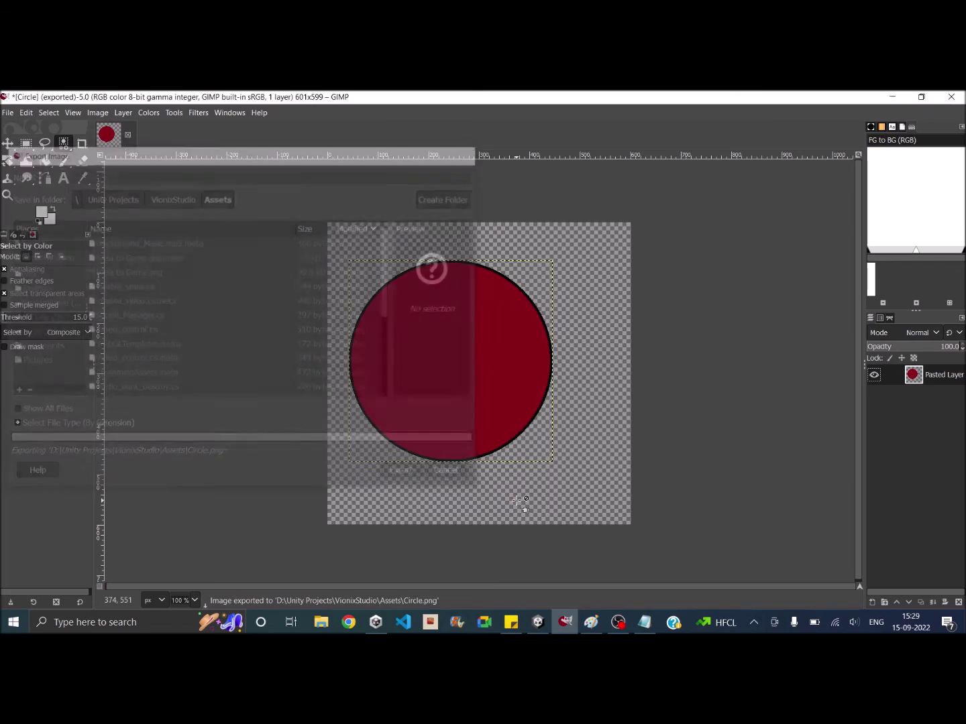
click(538, 623)
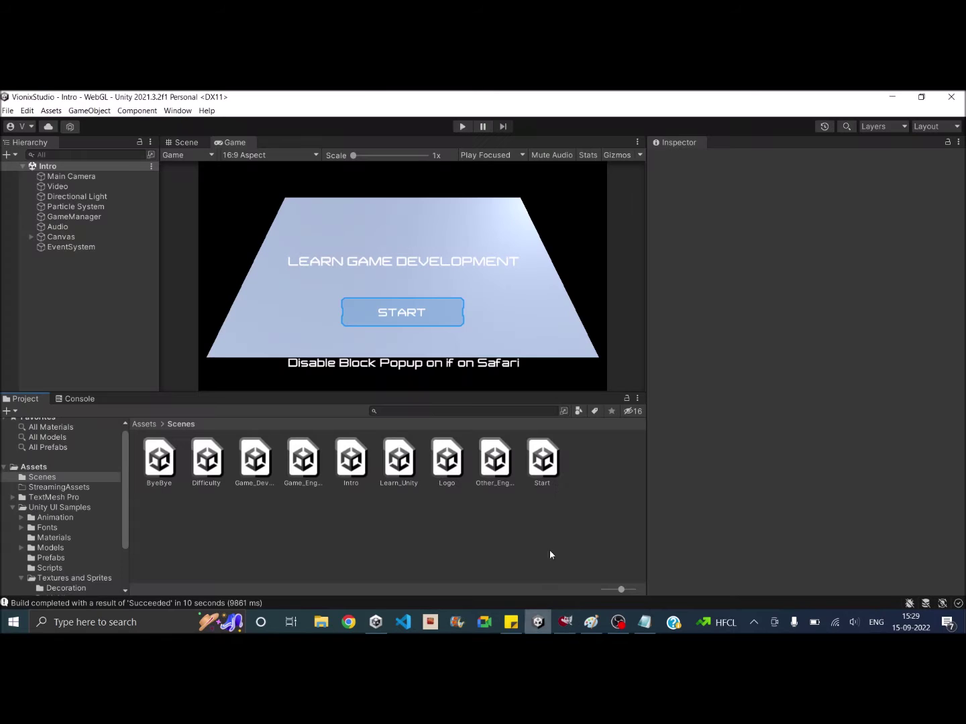
- Change the Circle texture's type to Sprite (2D and UI) and apply it
click(40, 469)
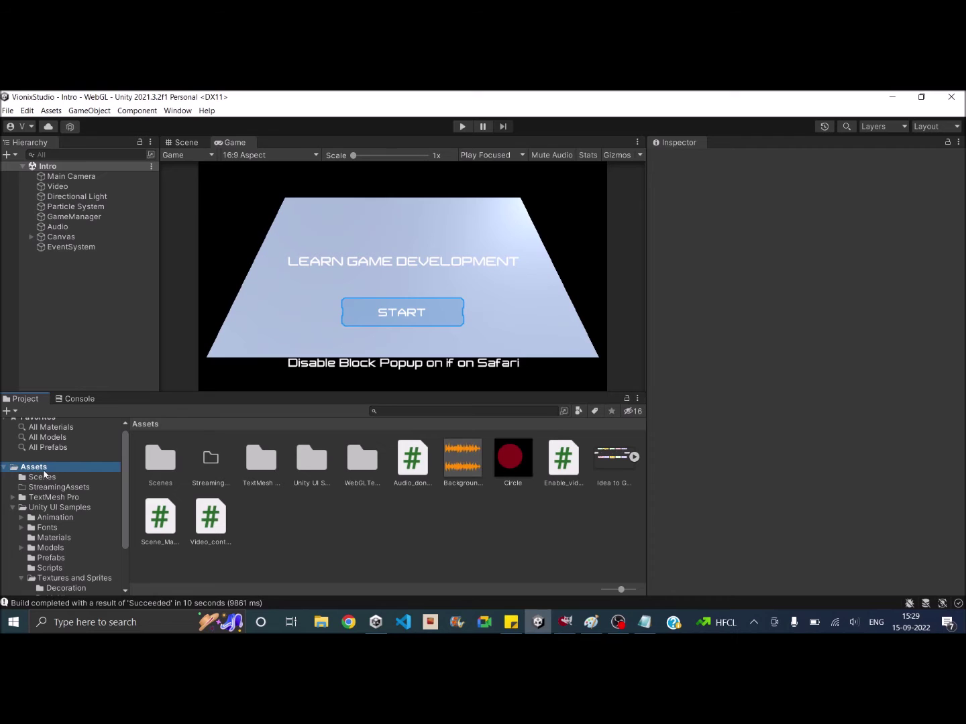
click(526, 453)
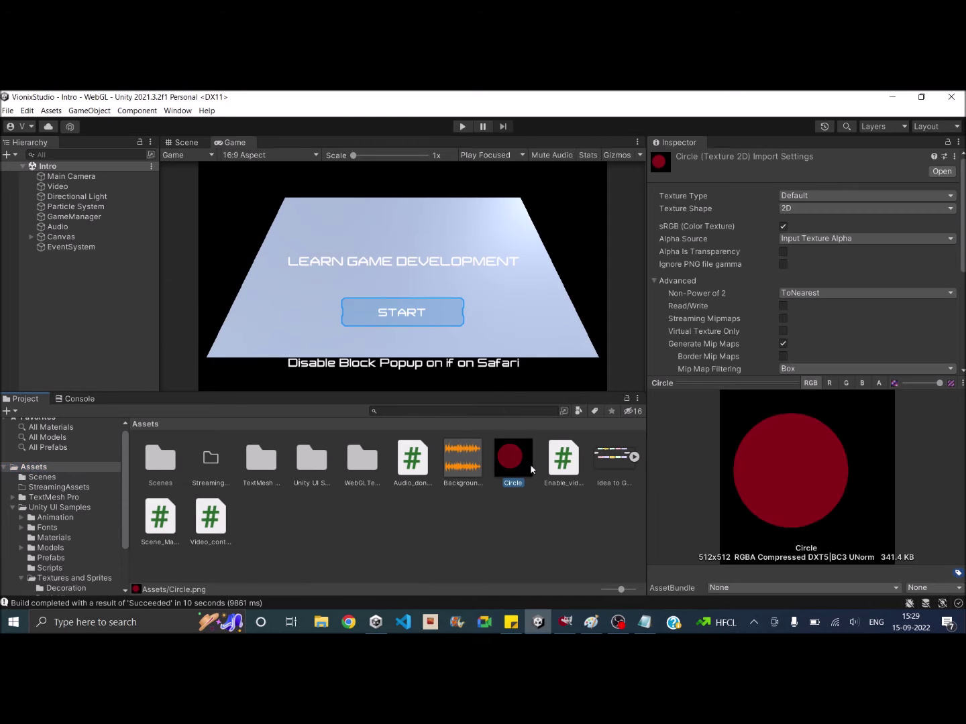
click(815, 195)
click(837, 249)
scroll(839, 302, down, 5)
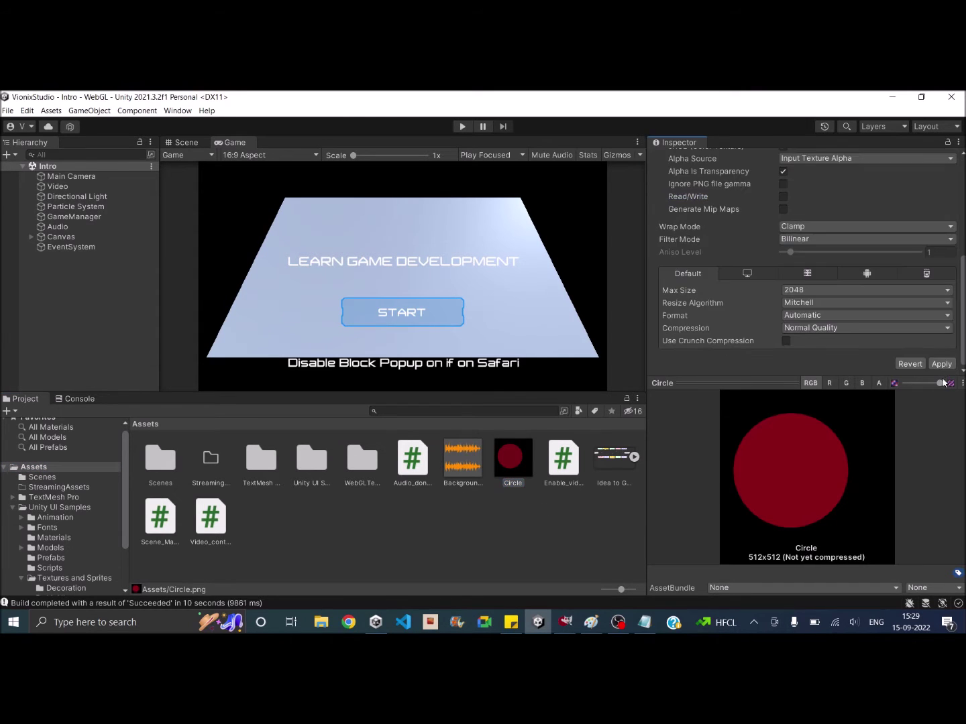
click(940, 364)
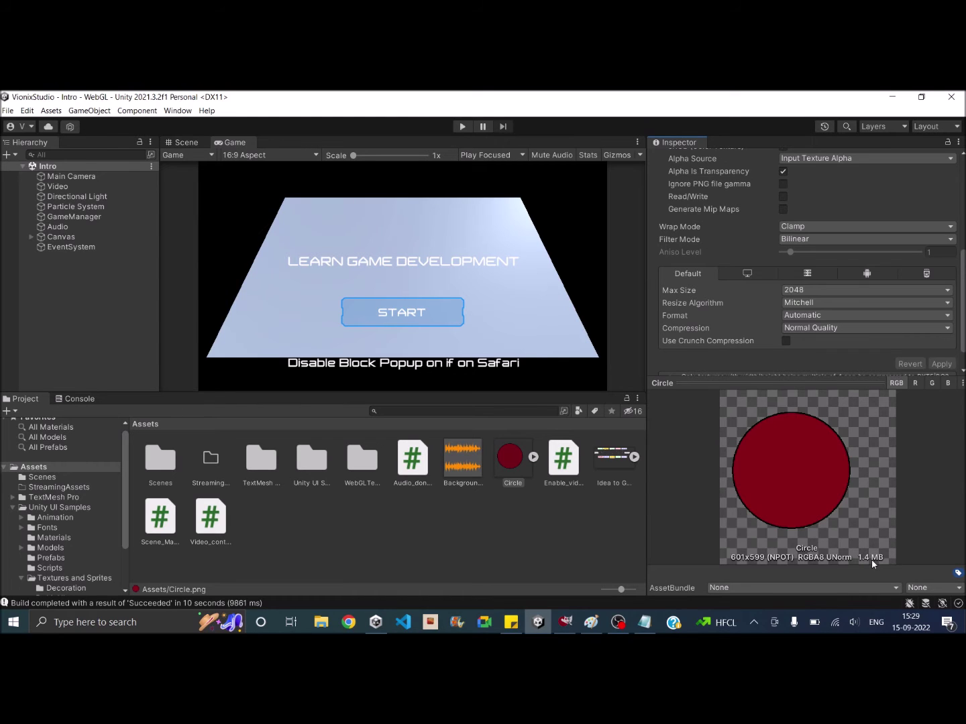
scroll(833, 276, up, 5)
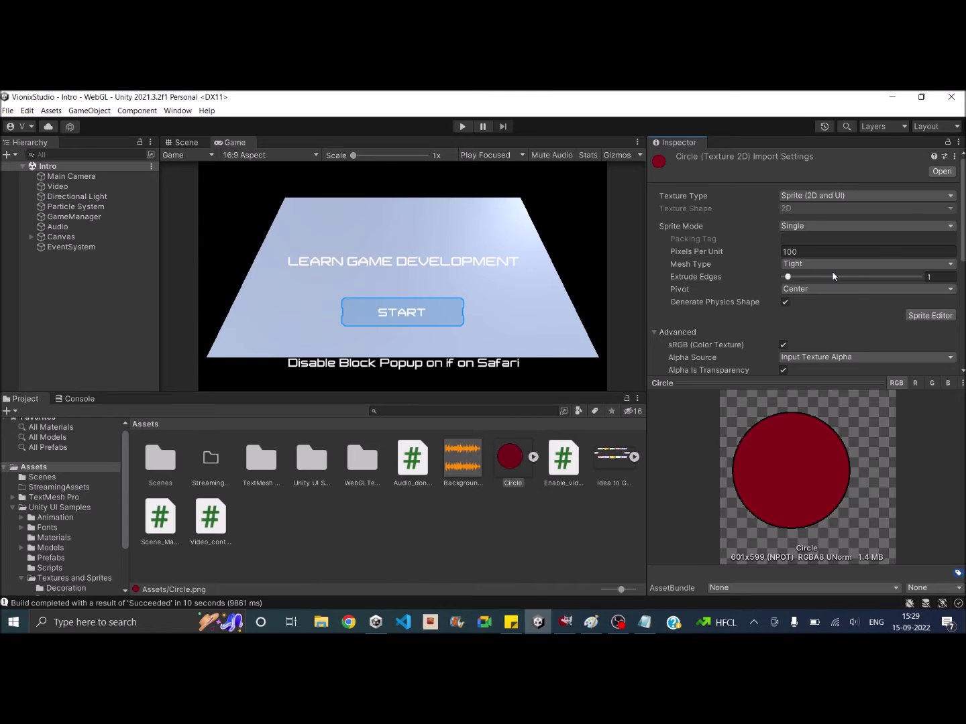
scroll(845, 304, down, 6)
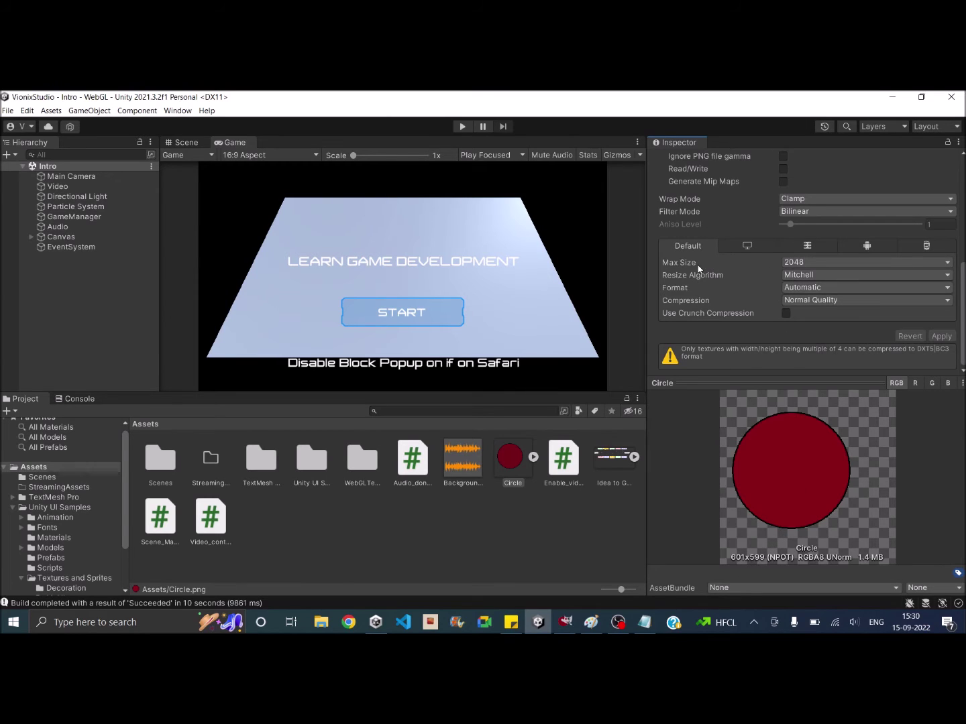
- Set the Circle sprite's Max Size to 1024, keeping Automatic format and Normal Quality compression
click(812, 265)
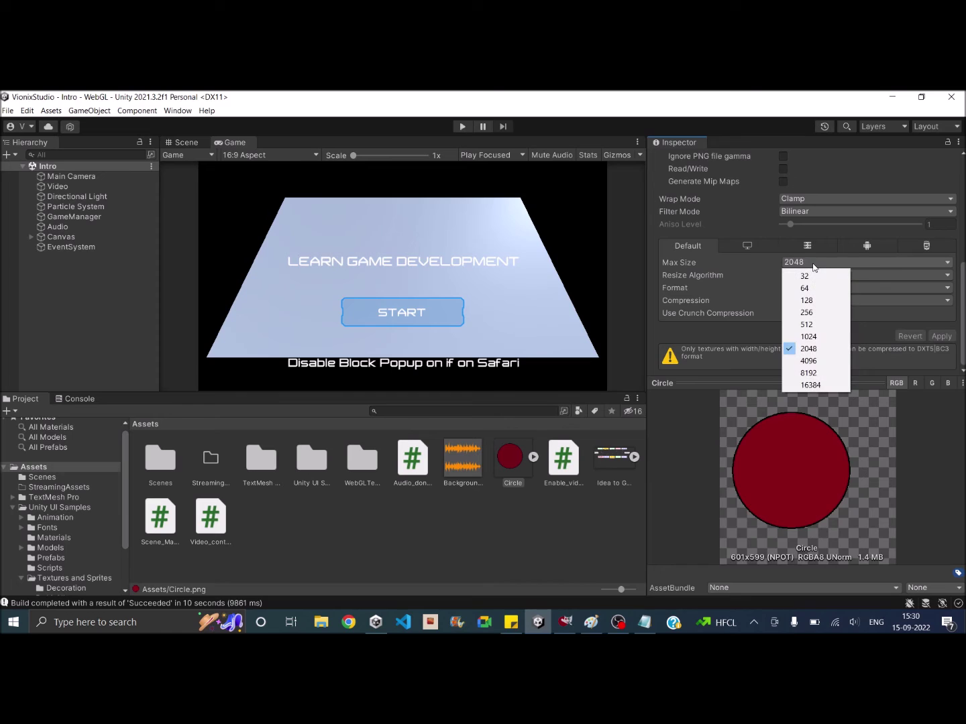
click(815, 336)
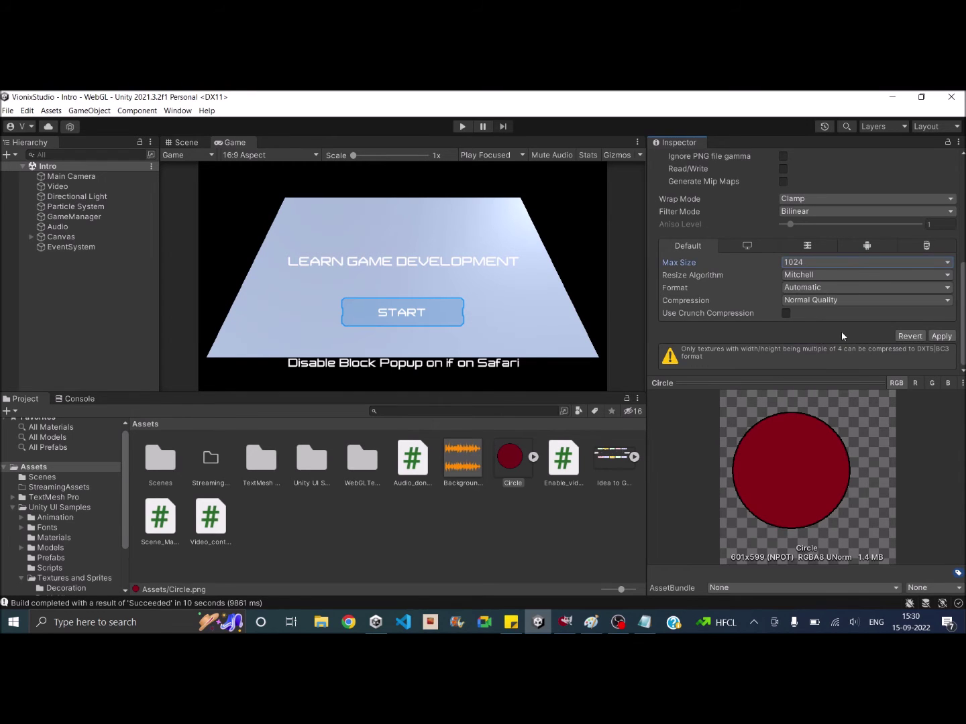
click(941, 337)
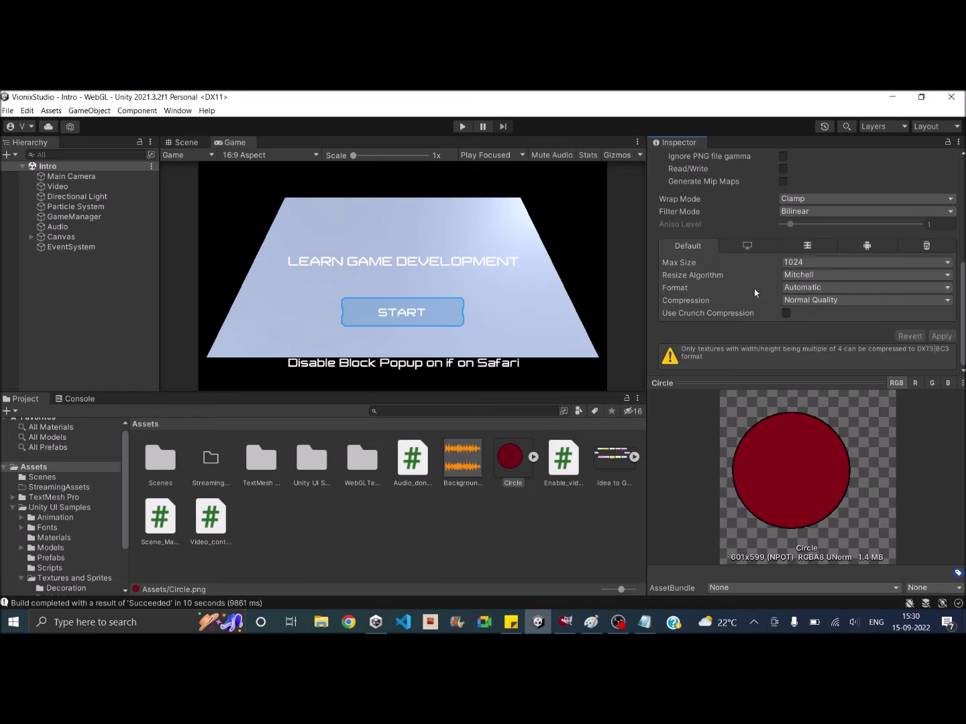
click(798, 288)
click(814, 301)
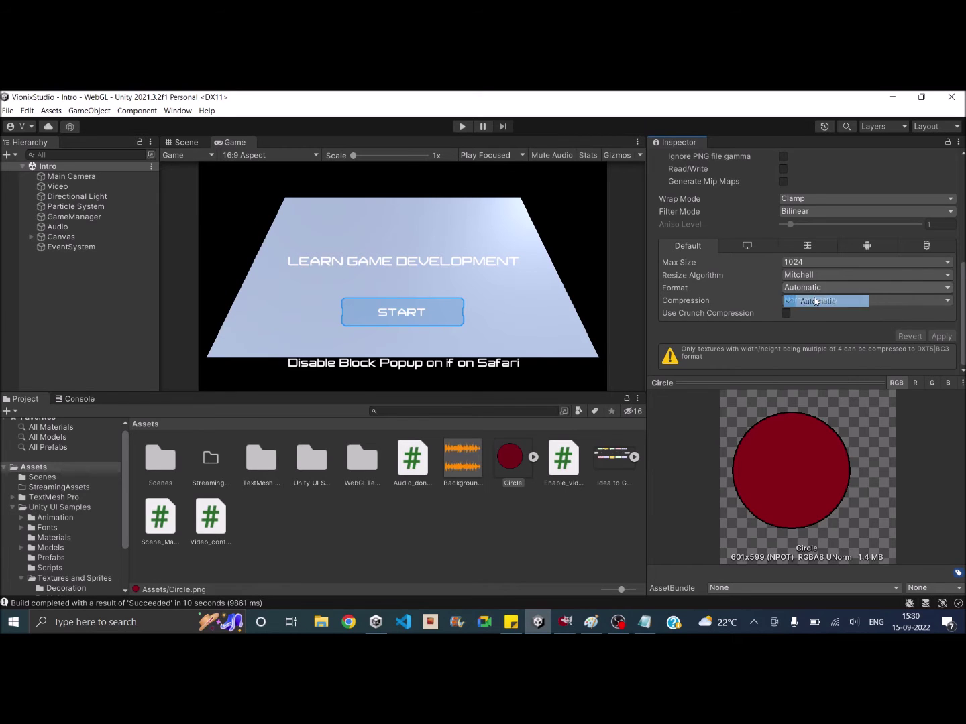
click(789, 301)
click(819, 340)
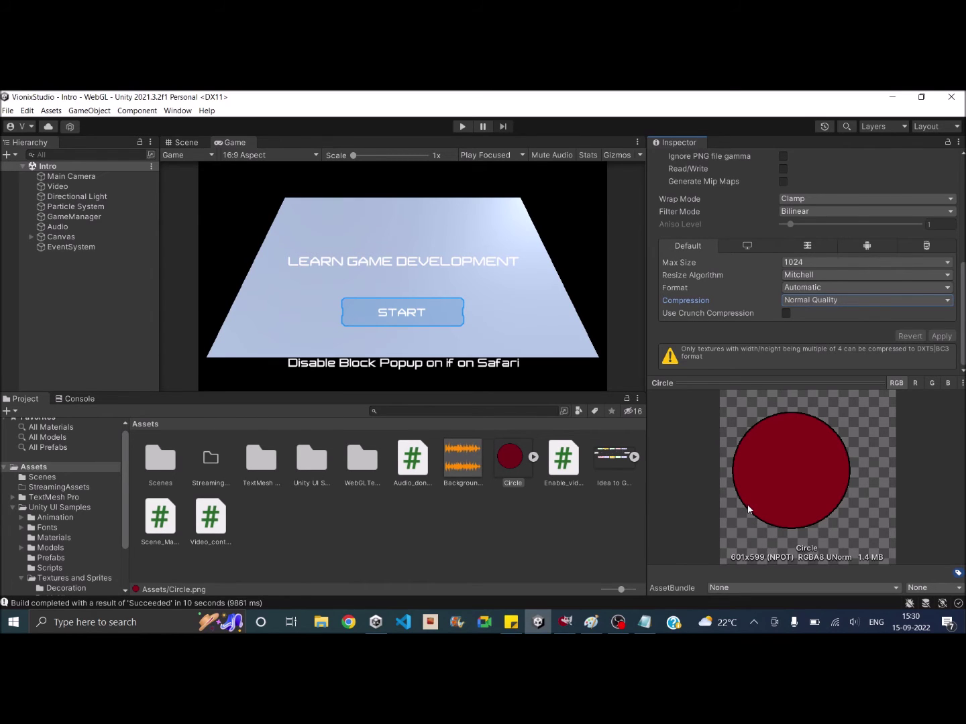
click(564, 622)
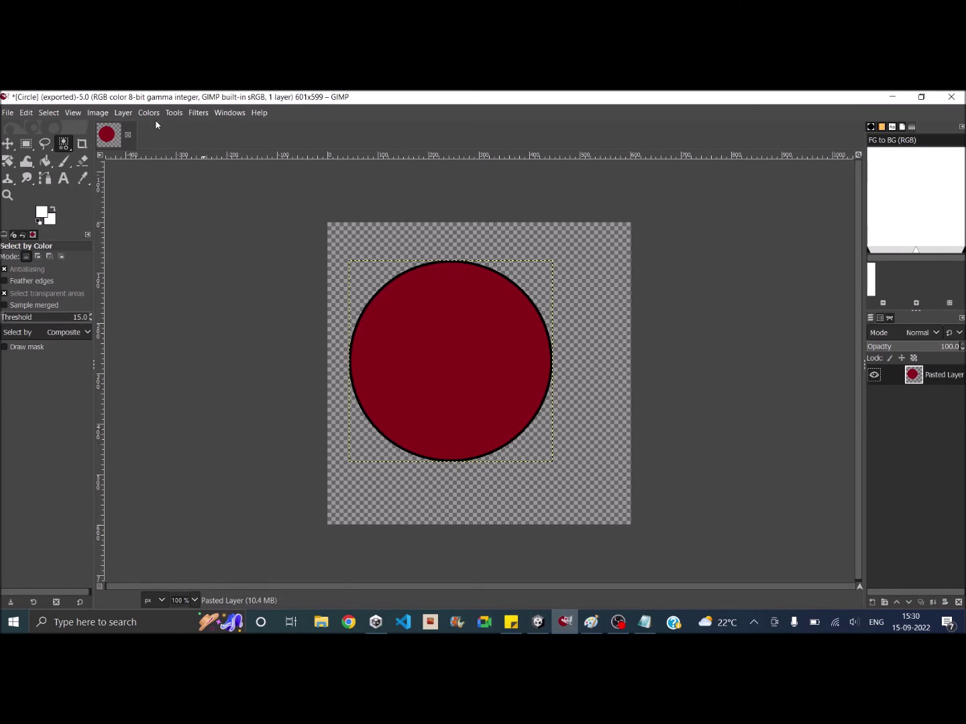
- Enter width 600 and height 600 in the circle image's Canvas Size dialog
click(98, 113)
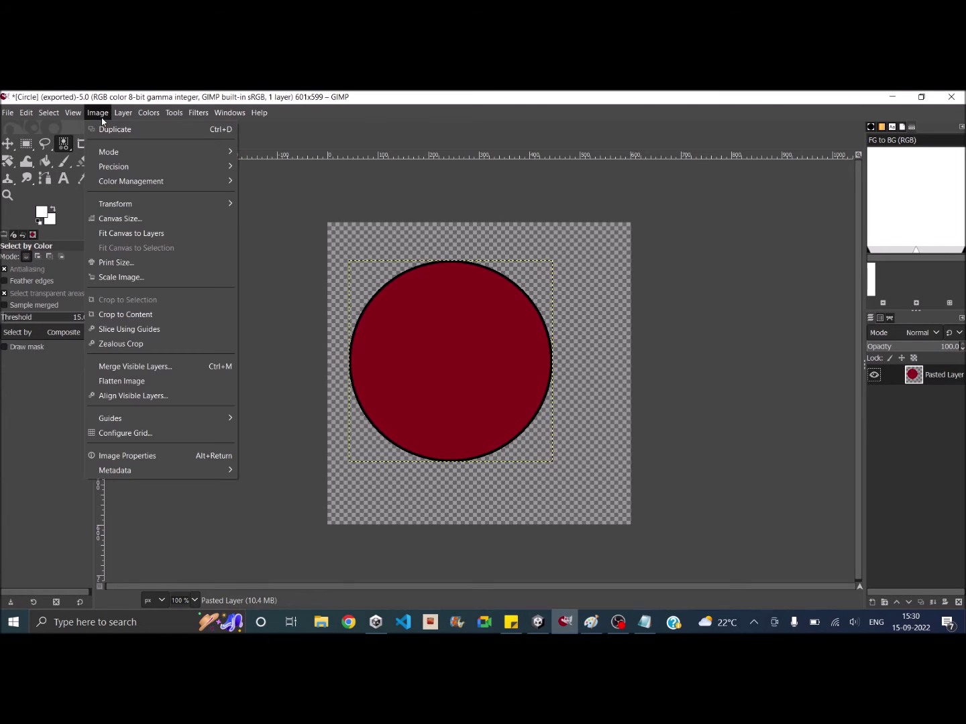
click(117, 218)
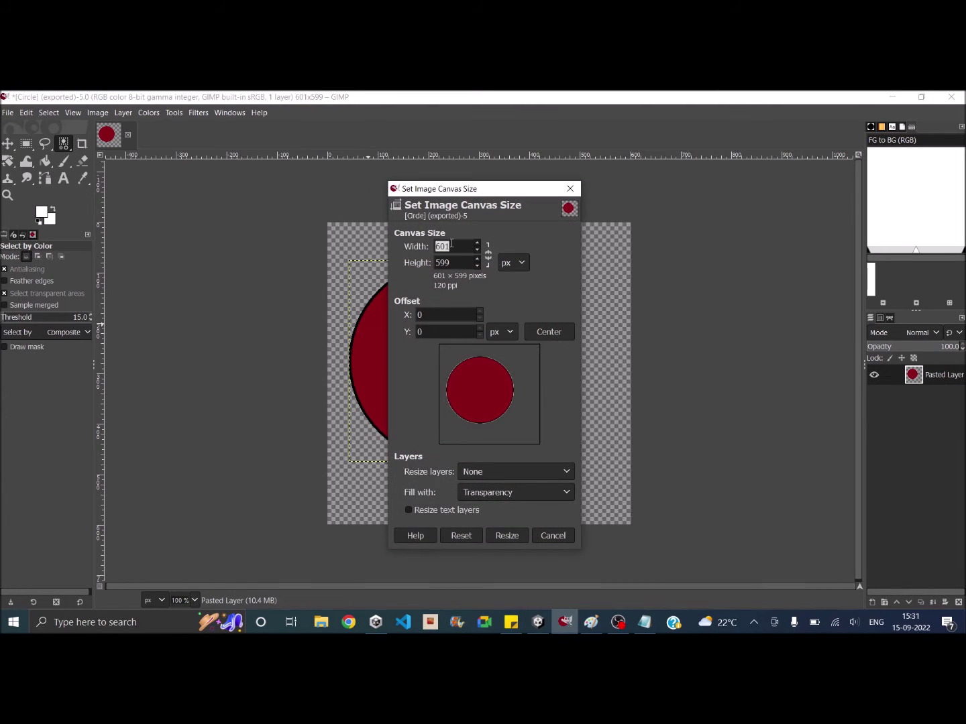
text(600)
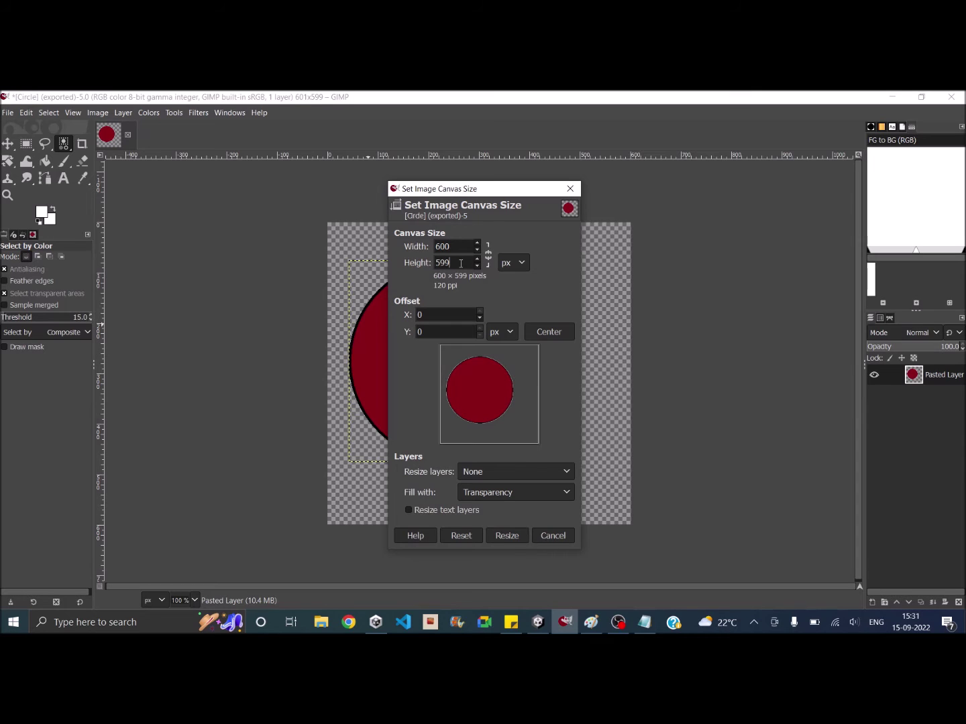
key(Tab)
text(600)
- Apply the 600 × 600 canvas resize and re-export as PNG, replacing Circle.png in Assets
click(517, 540)
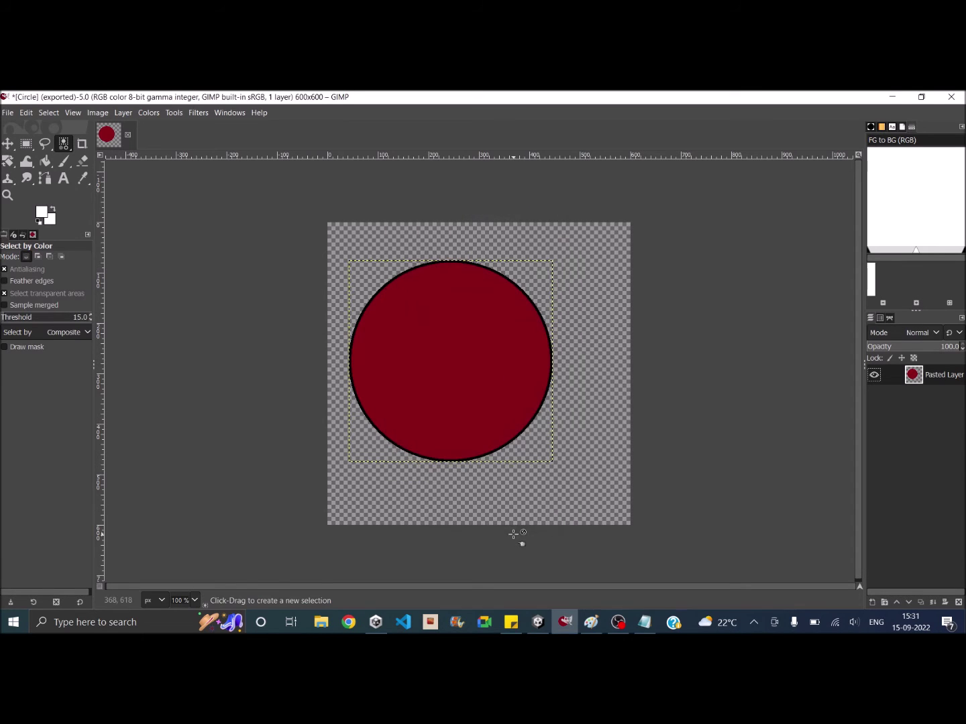
click(9, 113)
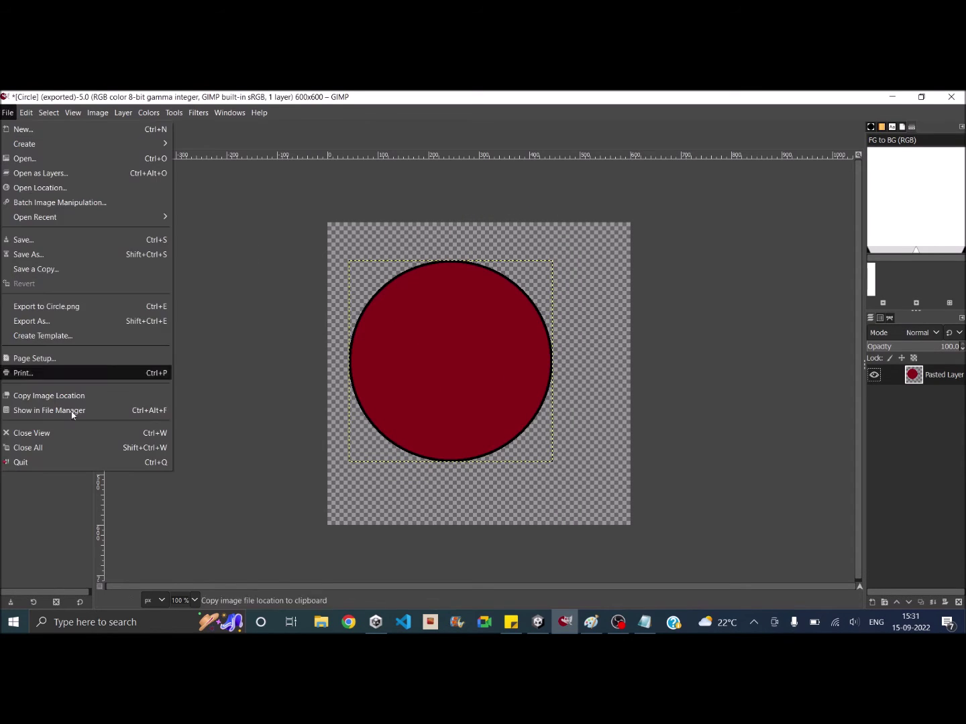
click(41, 321)
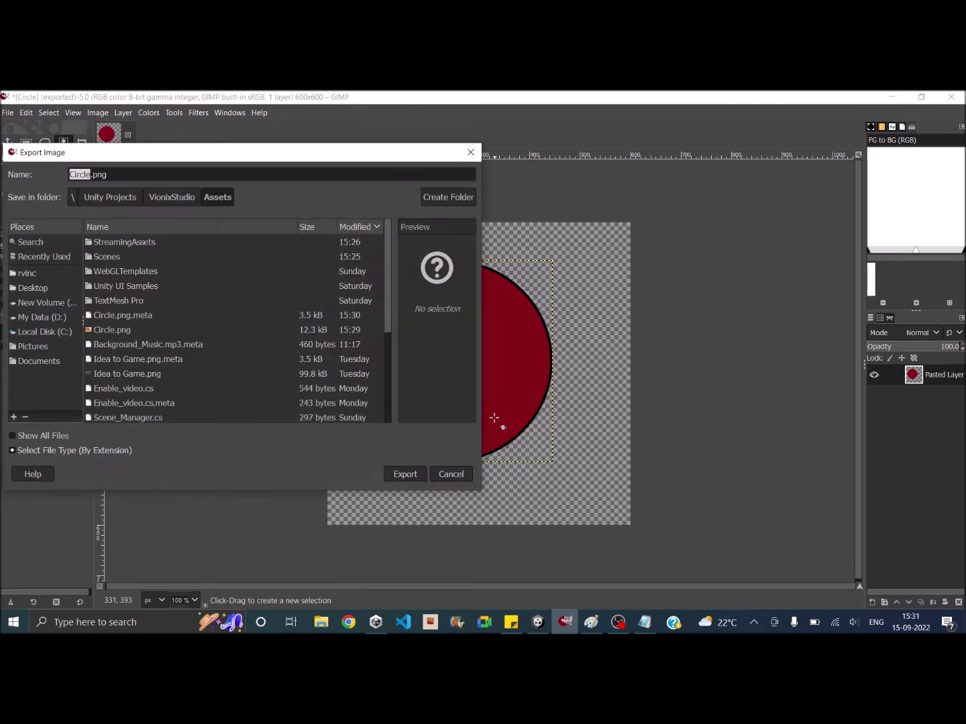
click(406, 474)
click(274, 377)
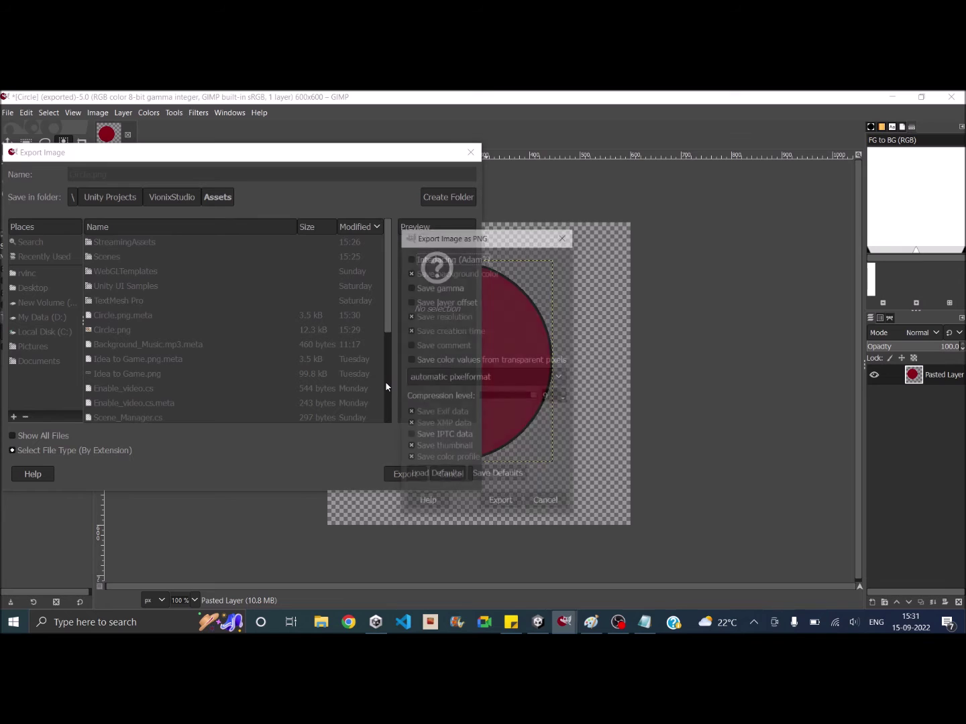
click(501, 503)
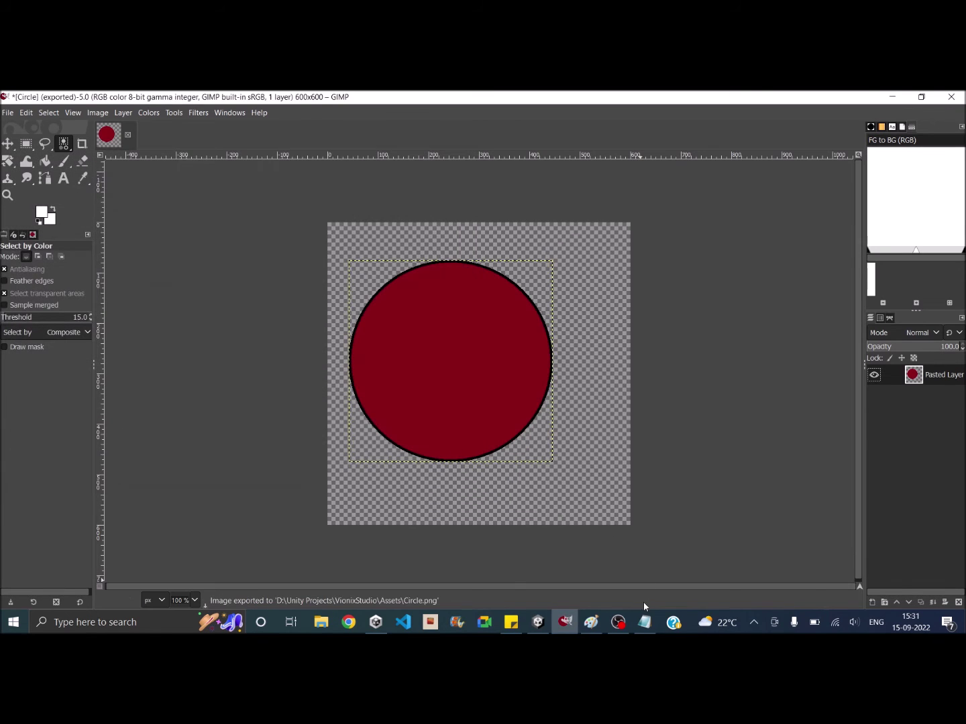
- Return to Unity to check the re-exported Circle texture: 600x600, 351.6 KB
click(543, 625)
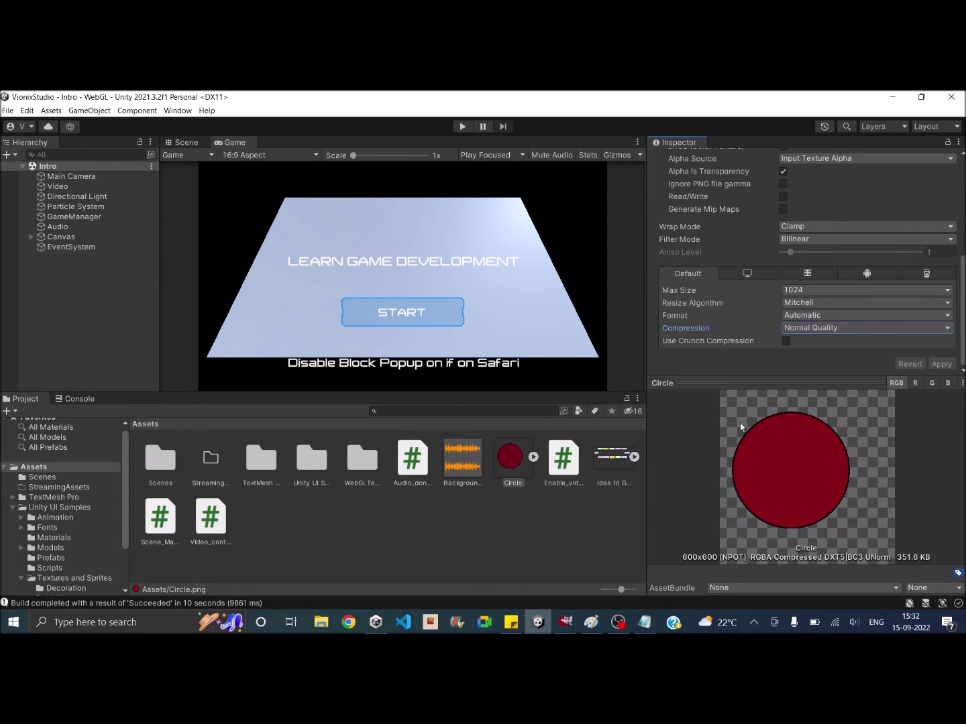
- In GIMP, resize the Circle image's canvas to 512 × 512
click(566, 622)
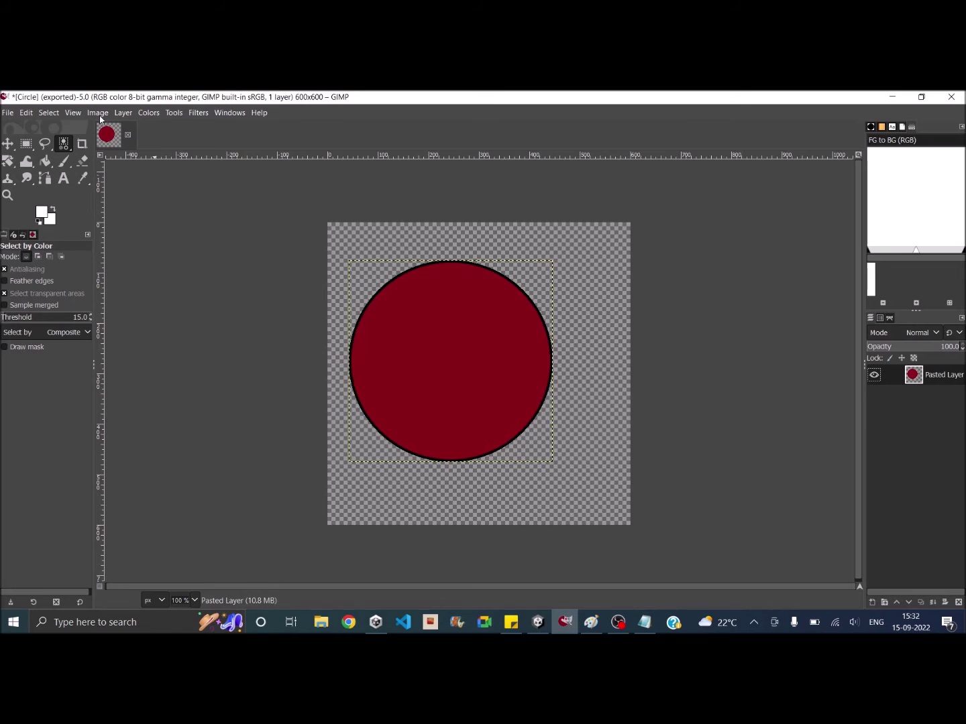
click(98, 112)
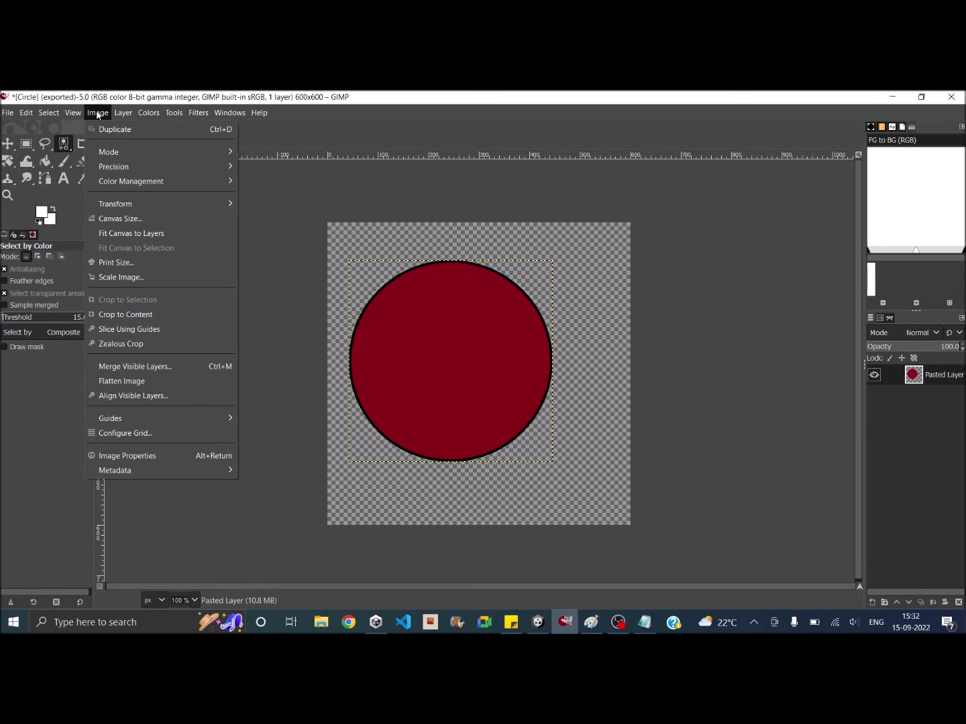
click(110, 218)
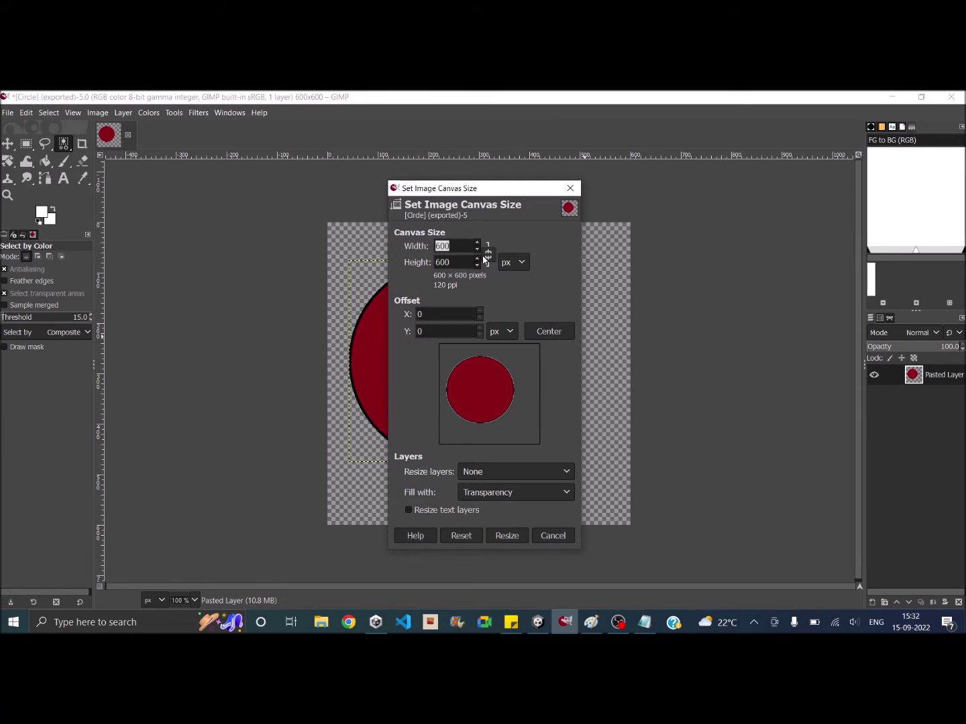
text(512)
click(457, 262)
double_click(458, 261)
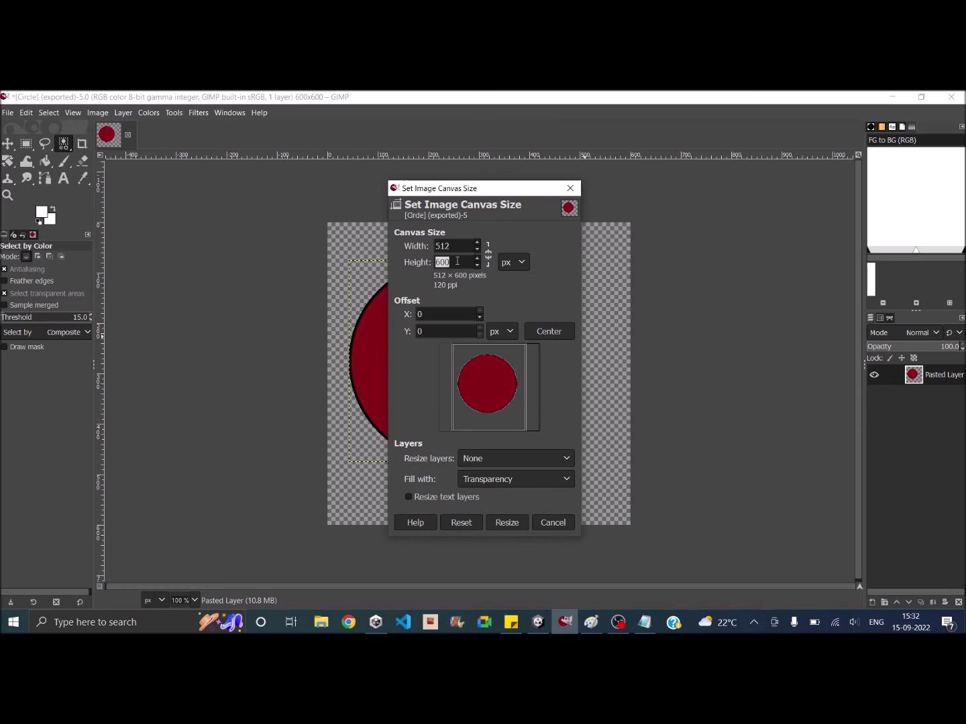
text(512)
click(505, 426)
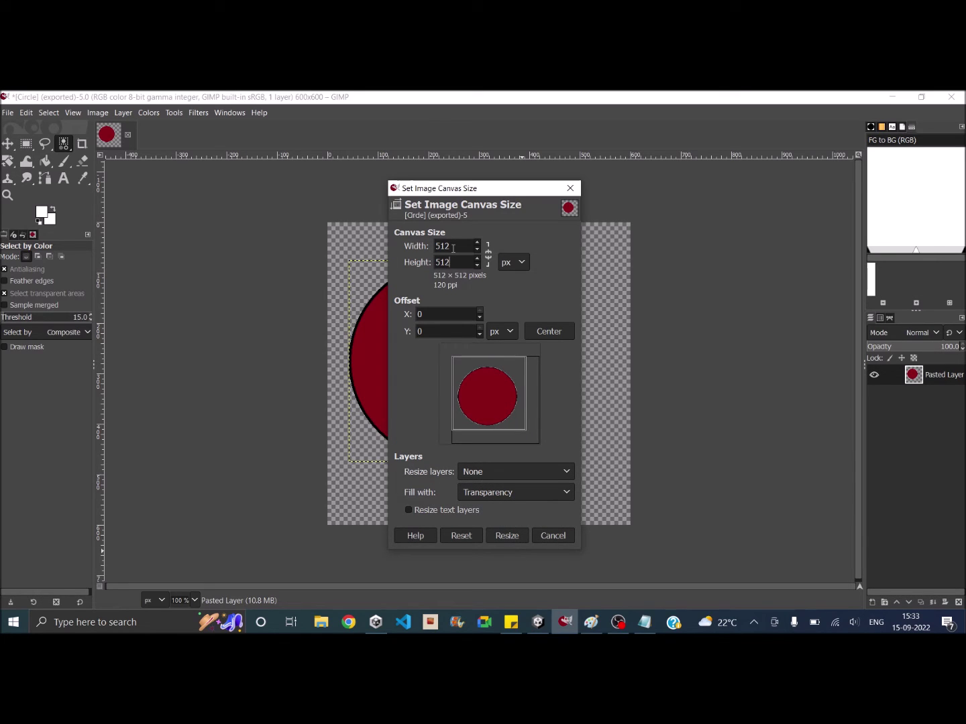
click(502, 535)
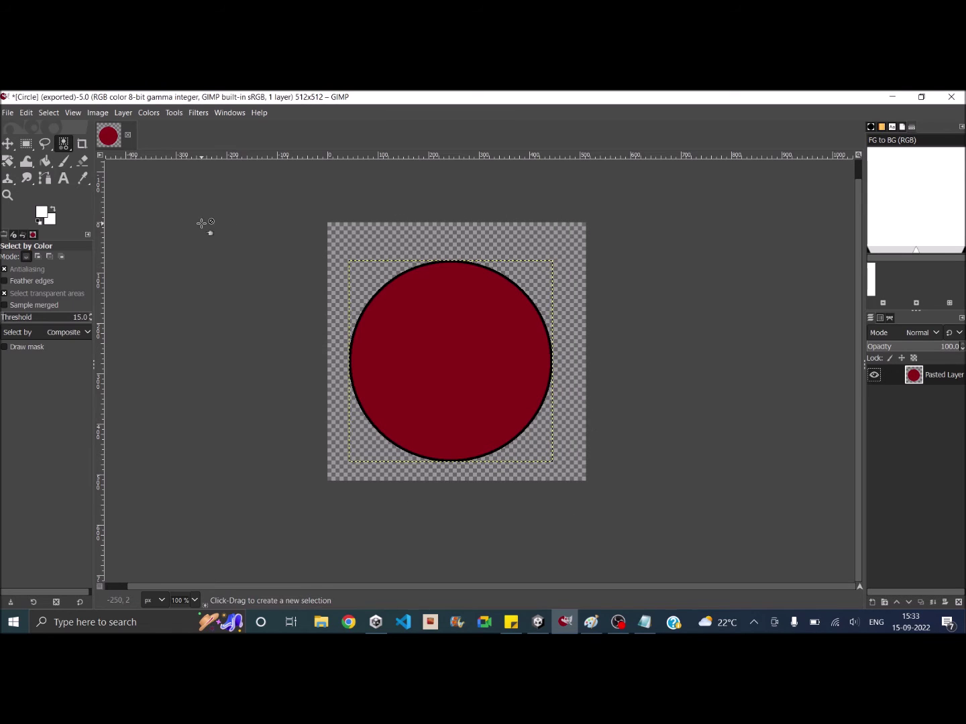
- Export the image over Circle.png in the Assets folder and go back to Unity
click(7, 111)
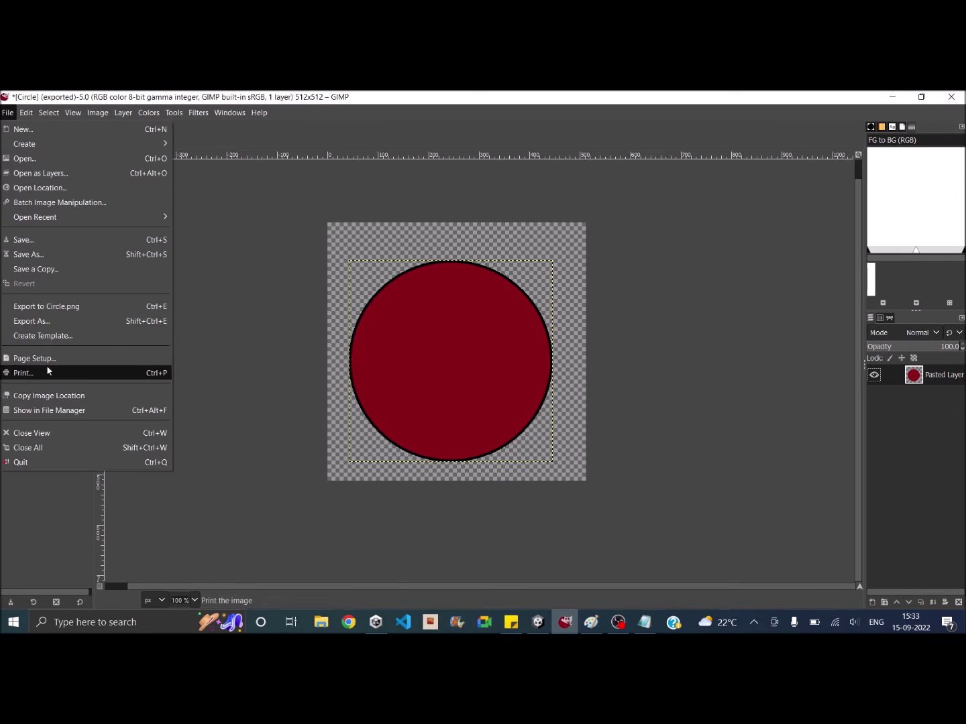
click(43, 325)
click(404, 474)
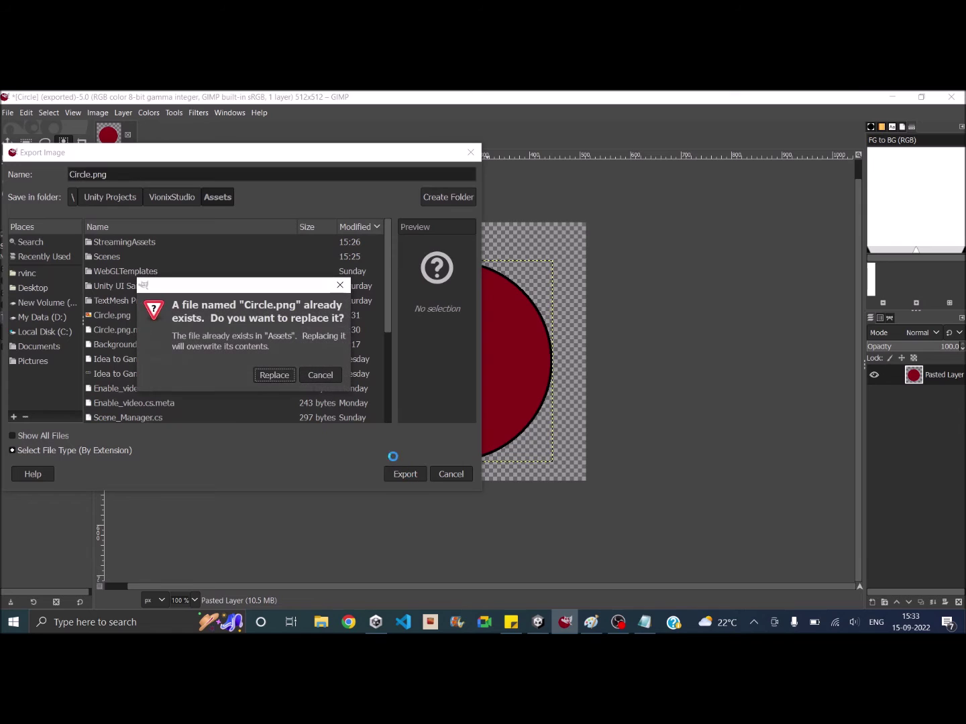
click(275, 374)
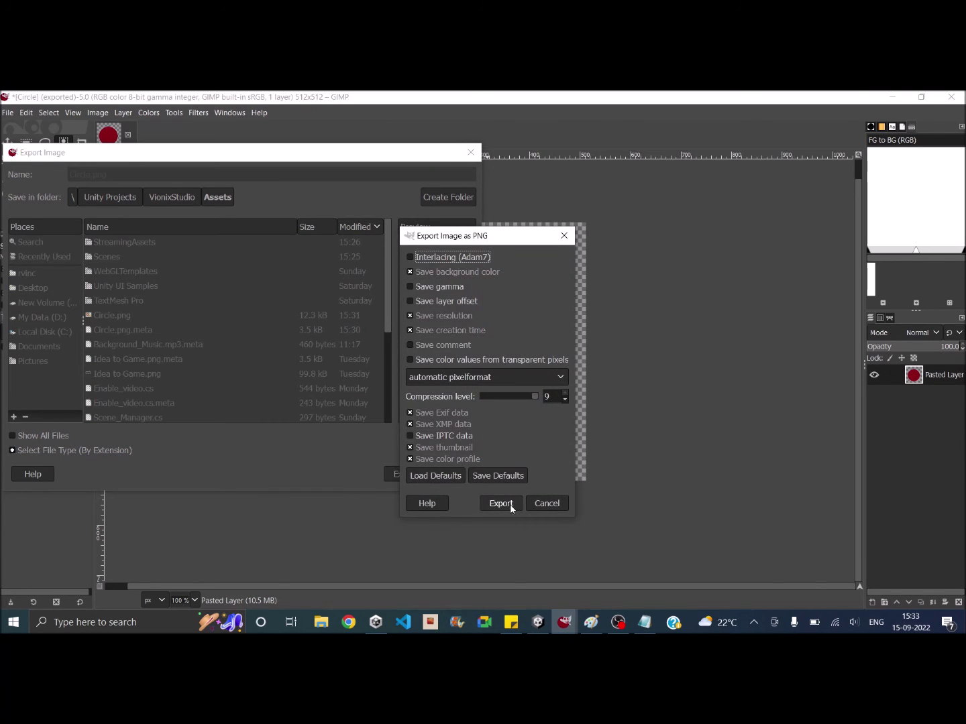
click(501, 504)
click(538, 623)
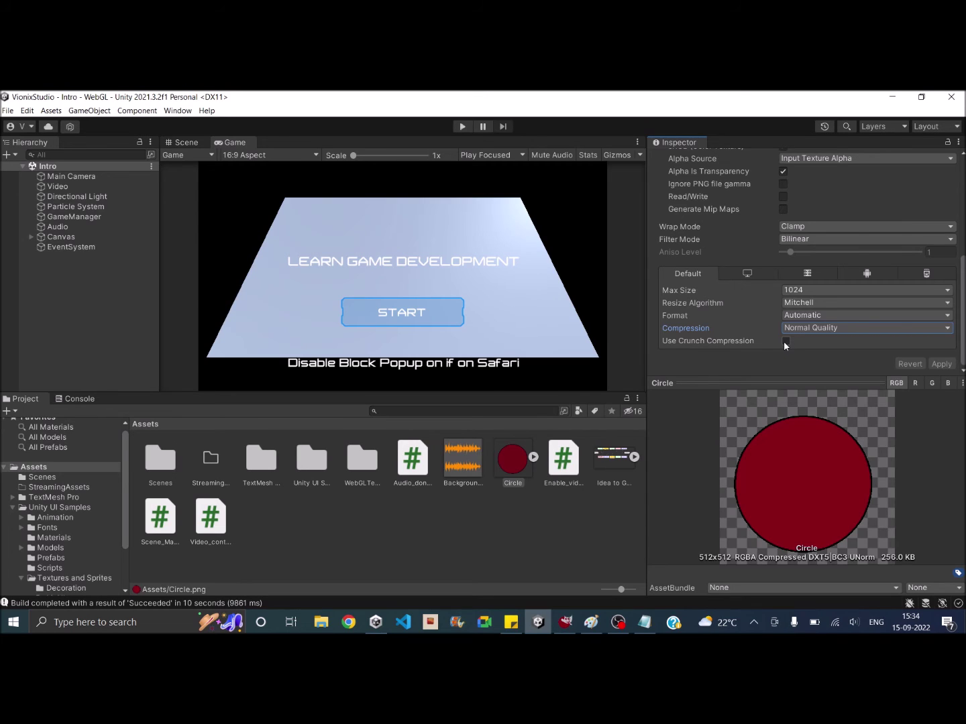
- Enable crunch compression on the Circle texture with compressor quality 90 and apply it
click(786, 341)
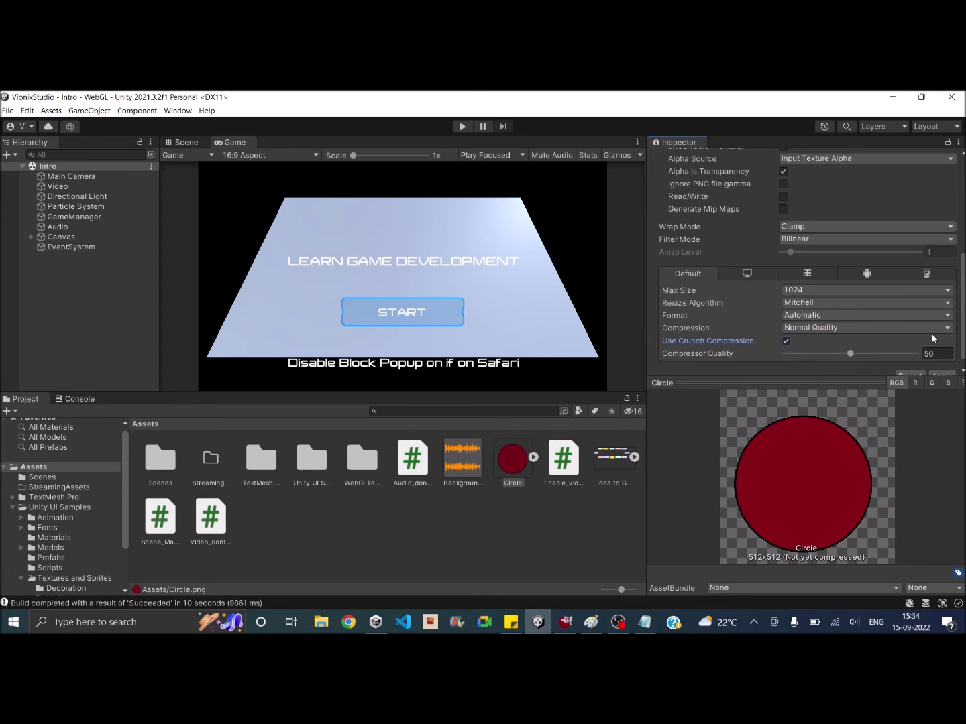
scroll(933, 339, down, 1)
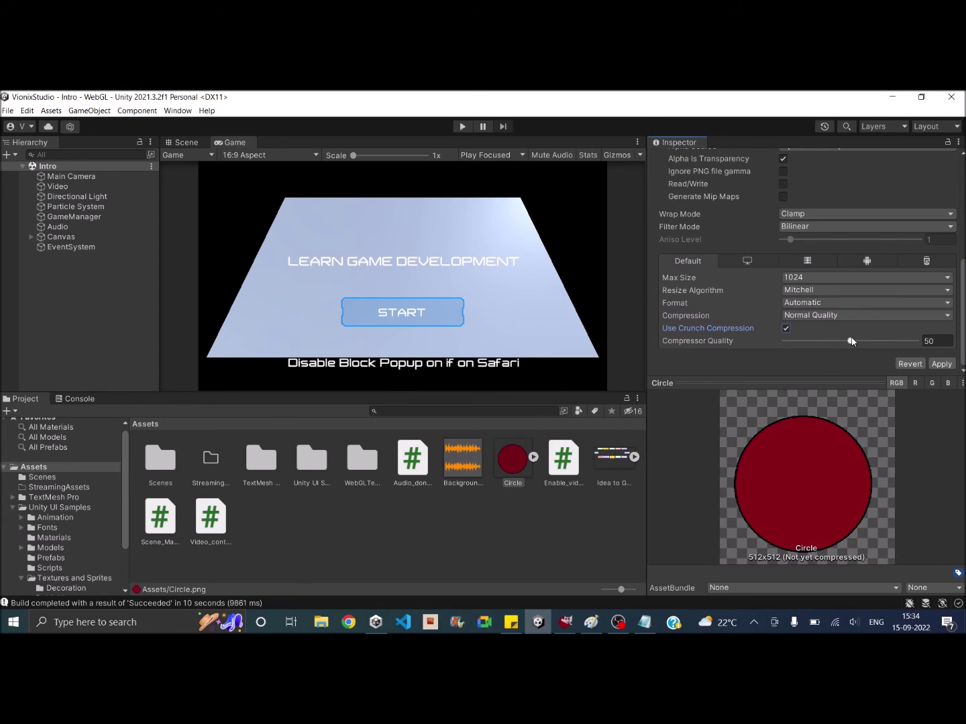
drag(853, 340, 905, 341)
click(944, 341)
text(90)
click(942, 364)
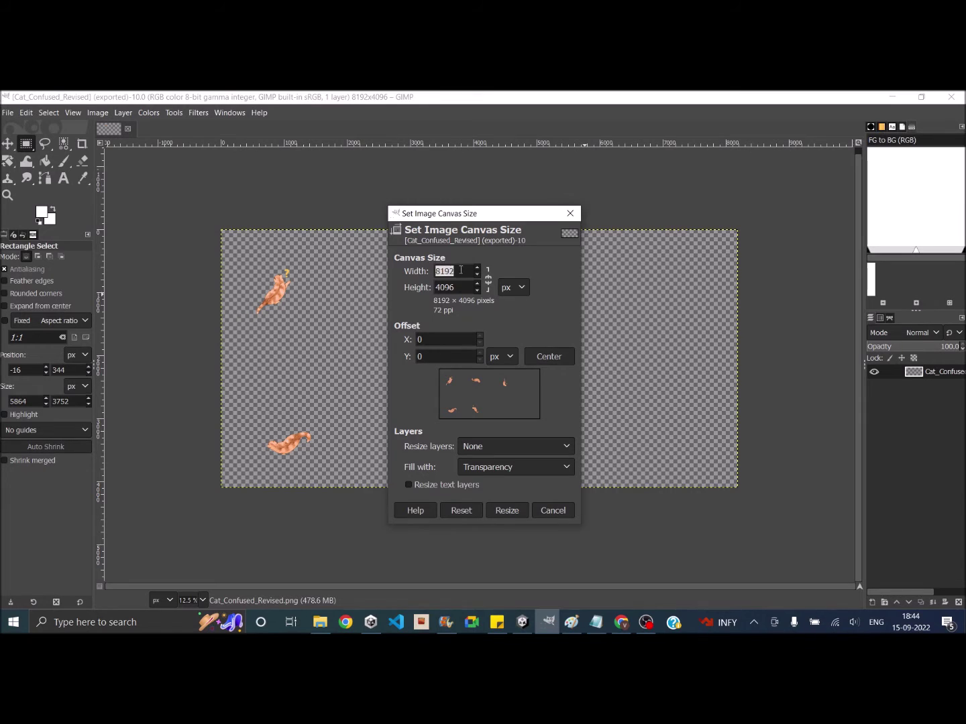
click(460, 270)
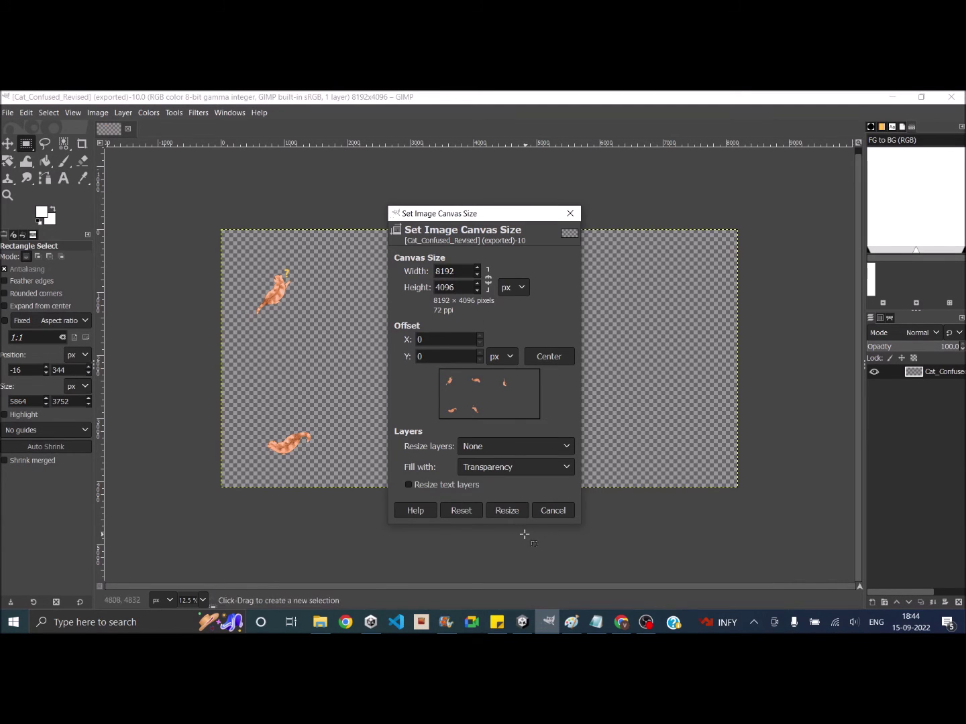
- Resize the cat canvas to 8192 × 4096 and export it over Cat_Confused_Revised.png
click(507, 511)
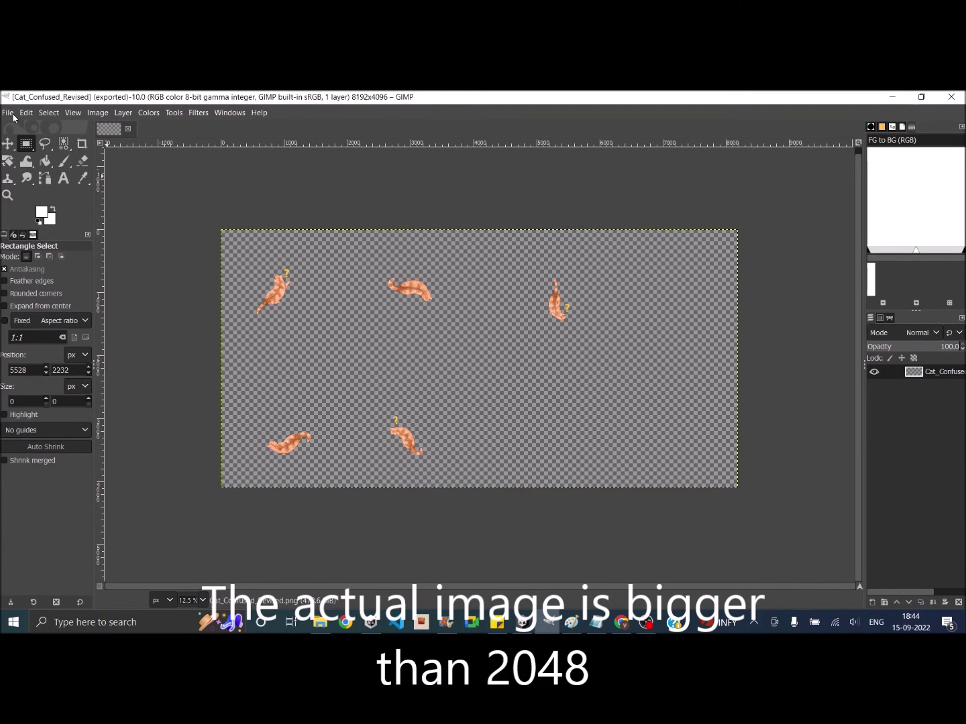
click(8, 113)
click(33, 322)
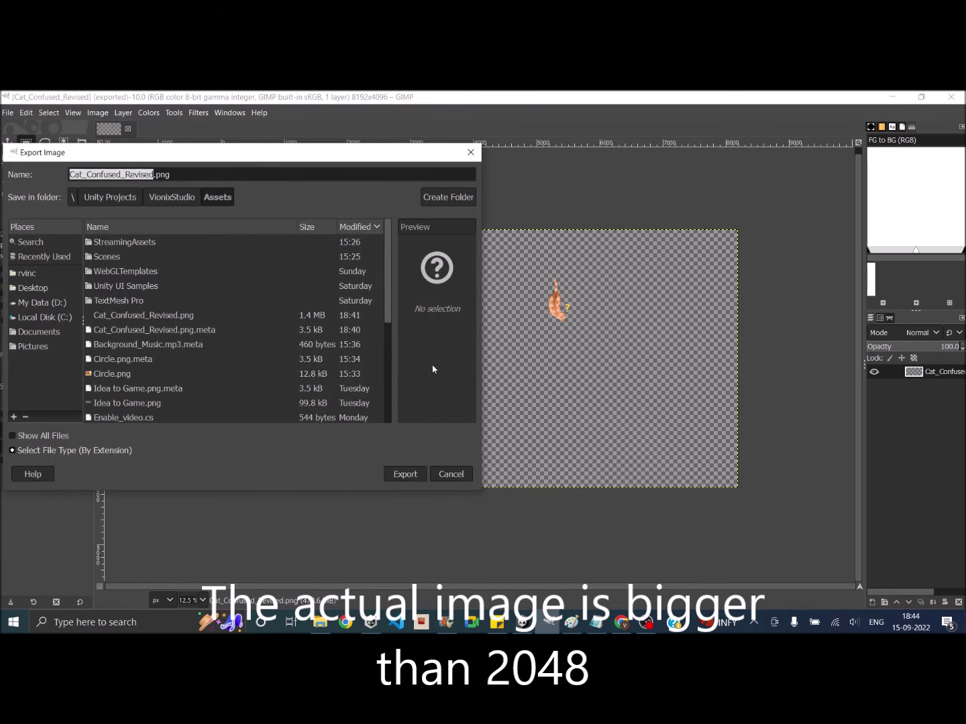
click(406, 474)
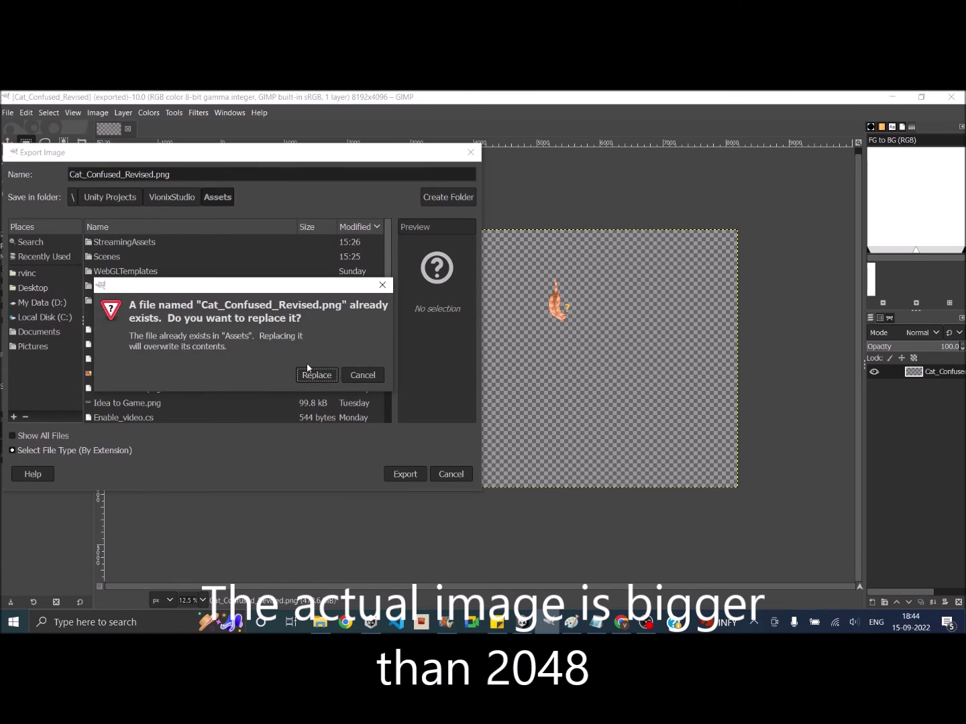
click(317, 374)
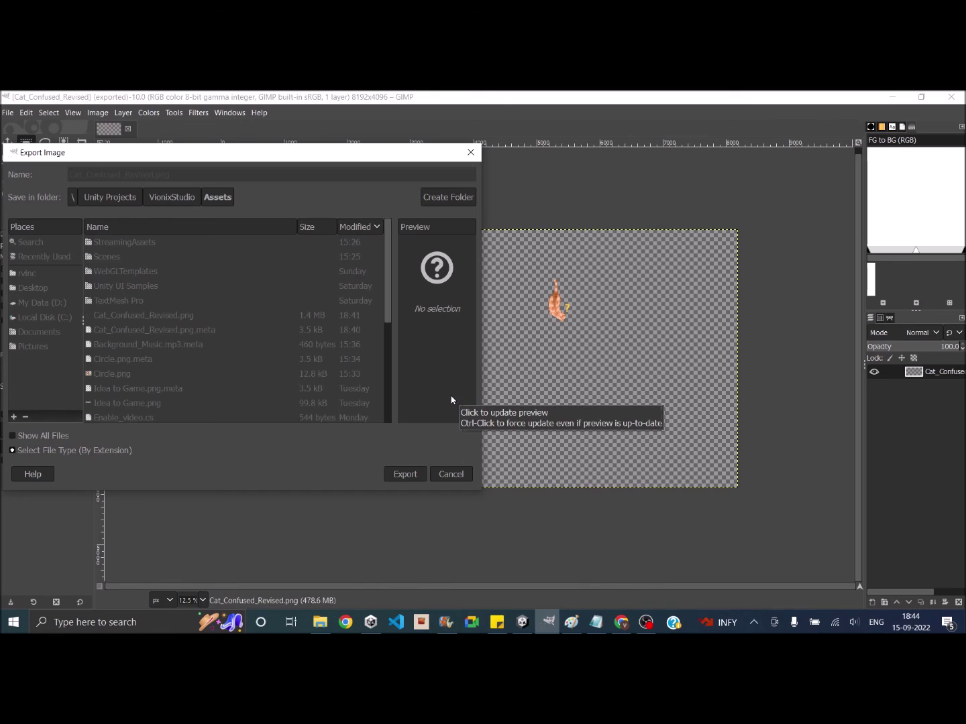
click(501, 504)
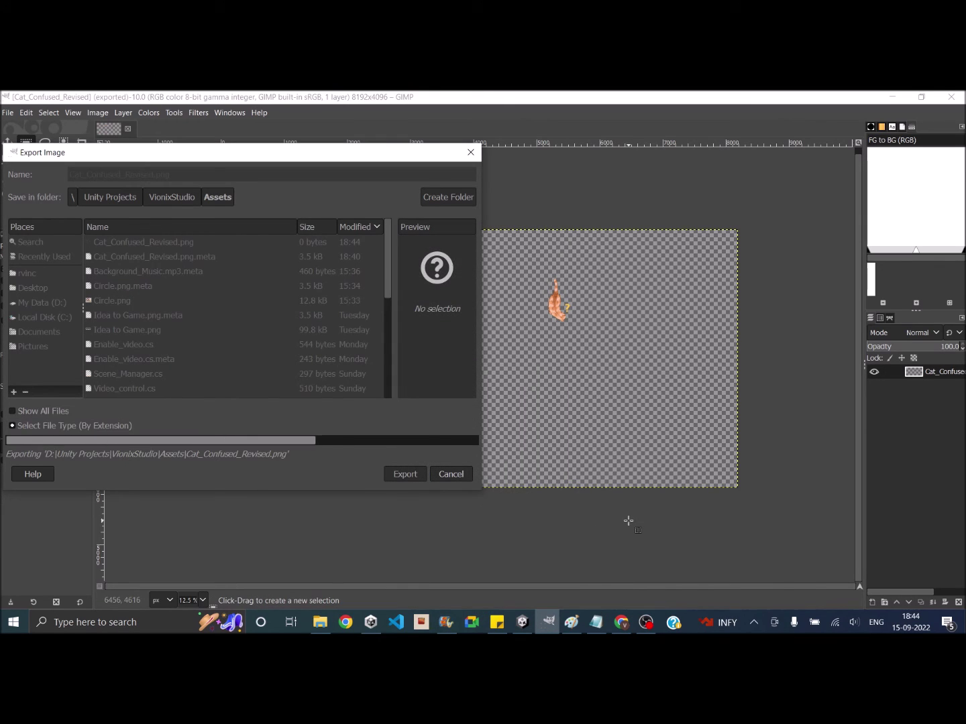
click(522, 621)
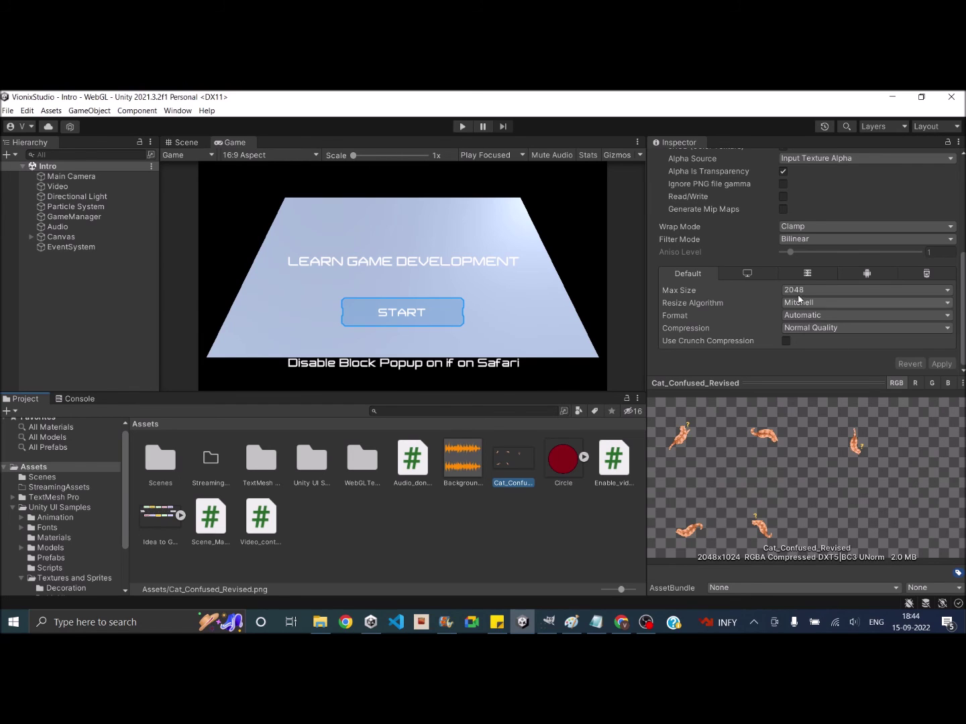
- Turn on crunch compression for Cat_Confused_Revised at quality 90 and apply
click(786, 341)
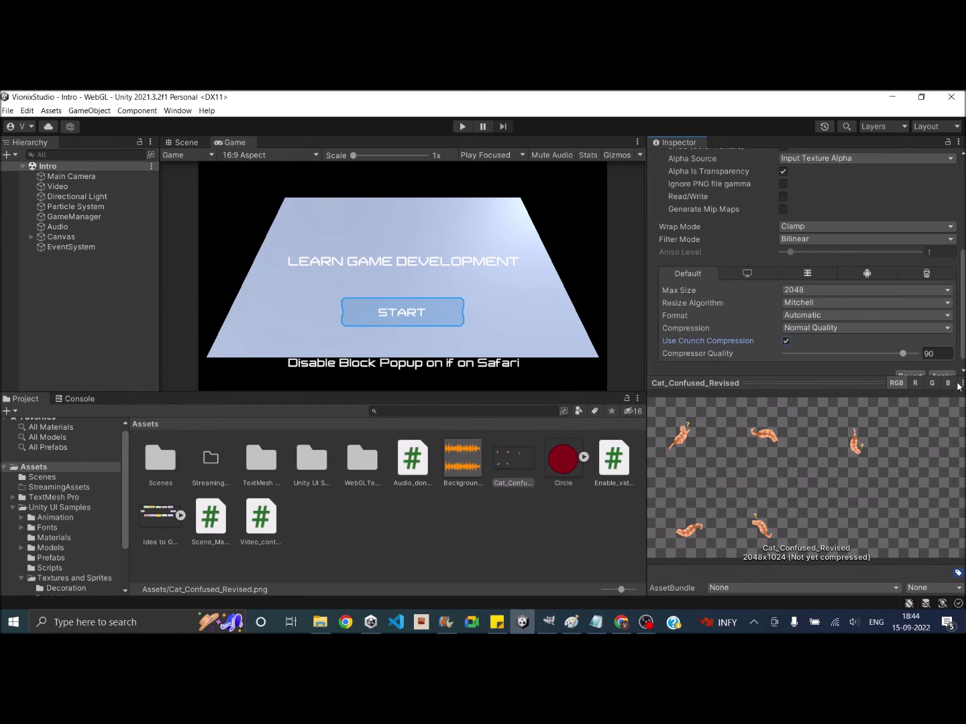
scroll(846, 342, down, 1)
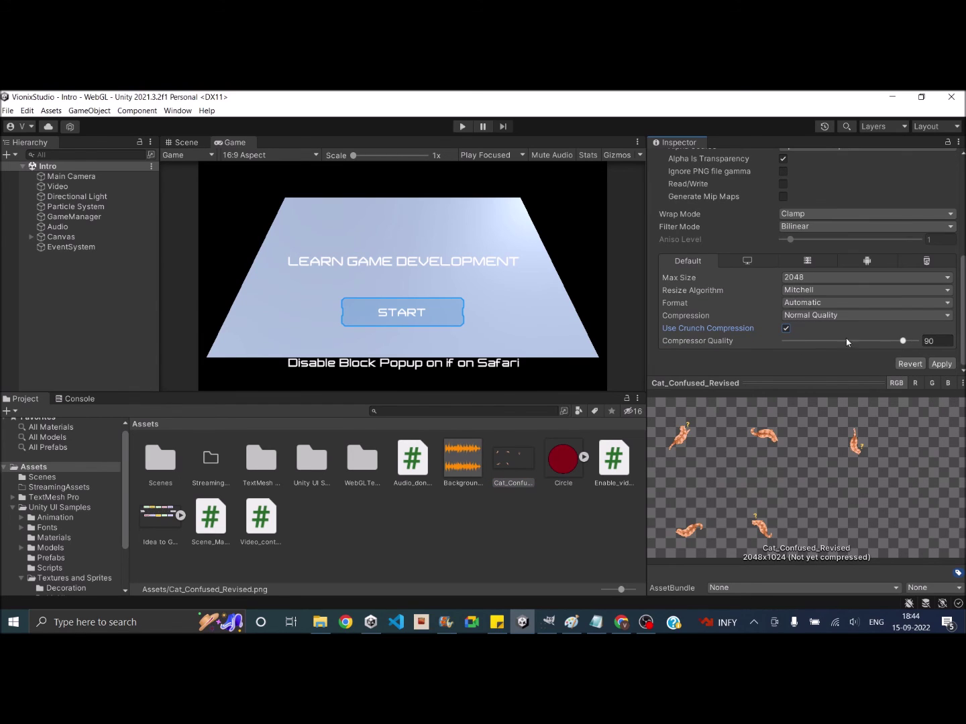
click(942, 365)
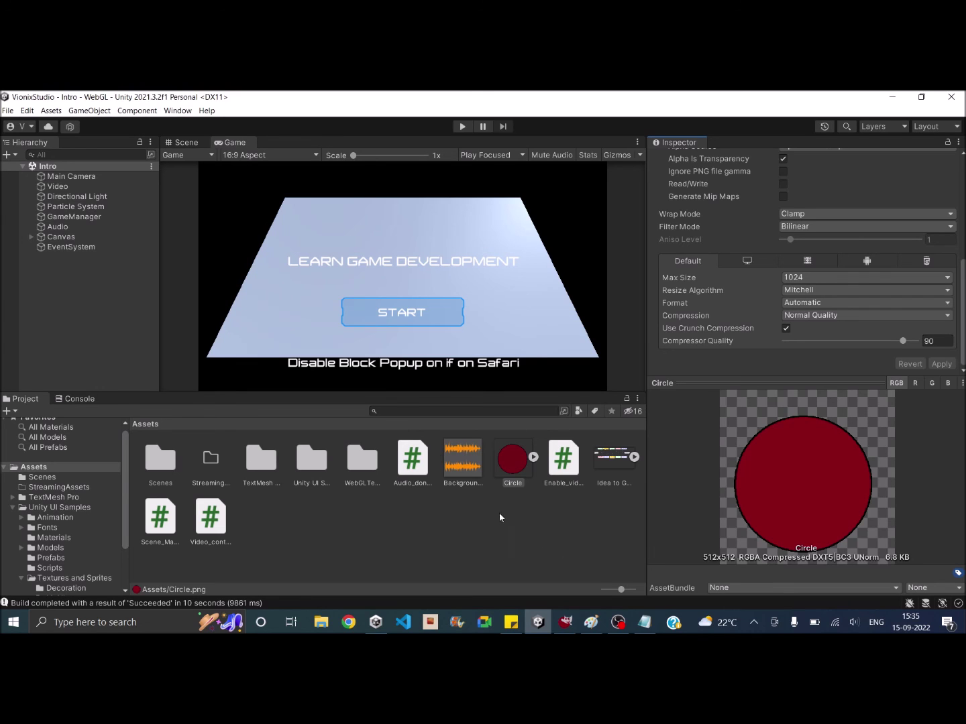
- Raise the Background_Music clip's quality to 100 and apply, growing it to 2.8 MB
click(469, 467)
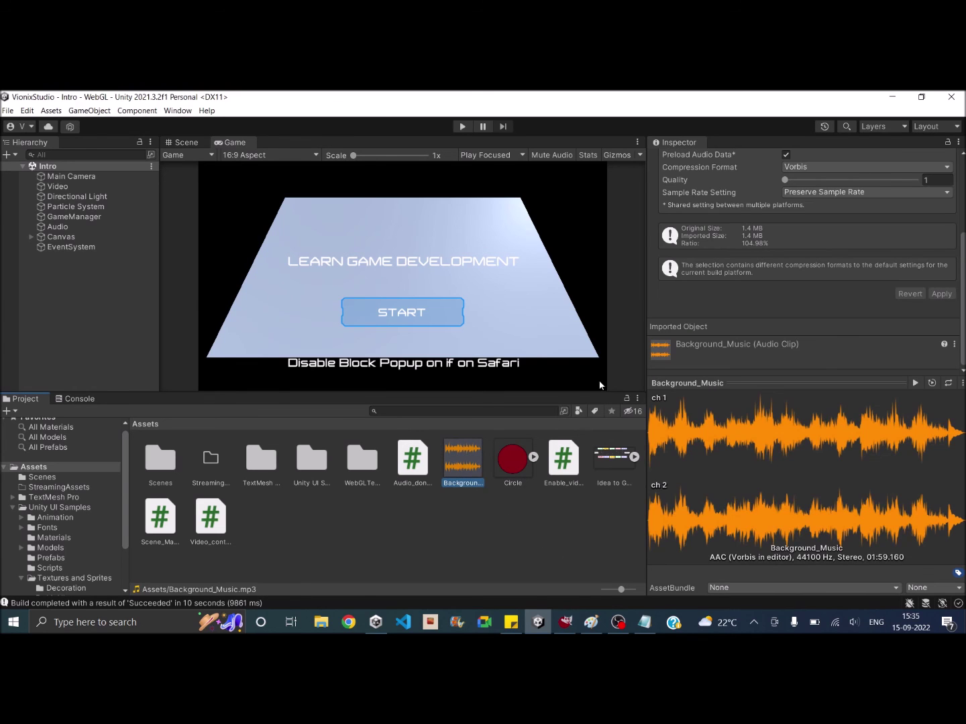
scroll(674, 315, up, 5)
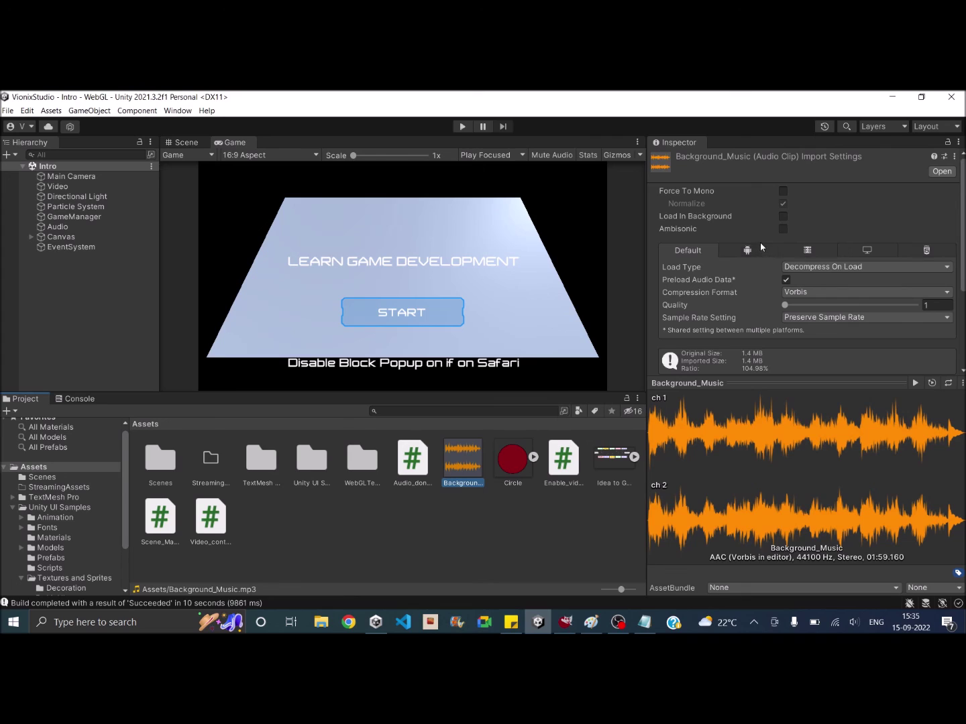
scroll(760, 242, down, 3)
scroll(762, 246, up, 1)
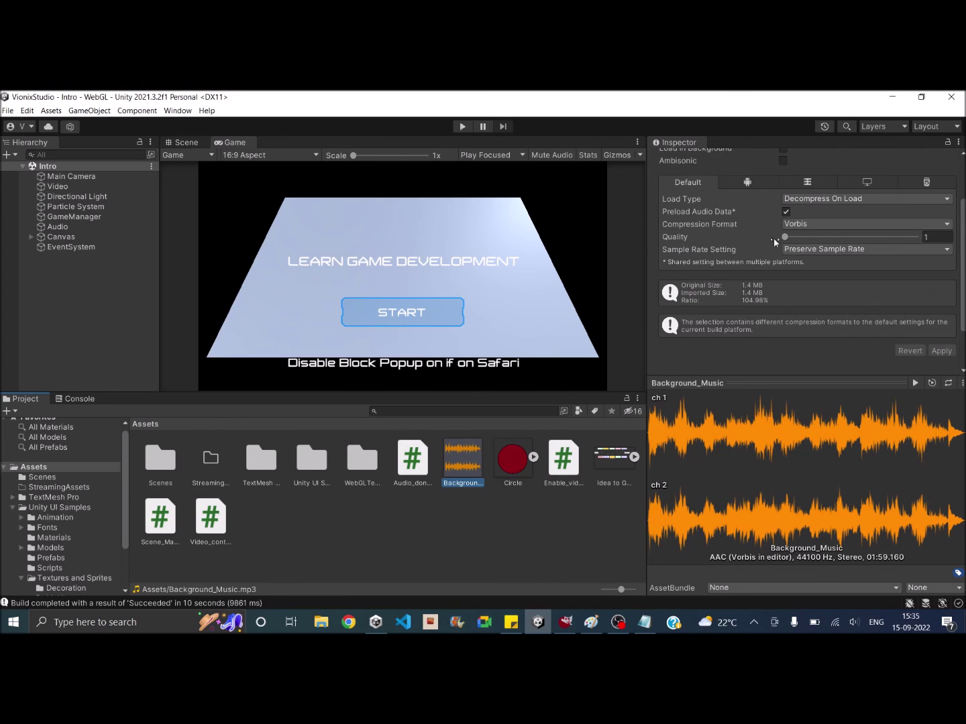
drag(786, 238, 936, 237)
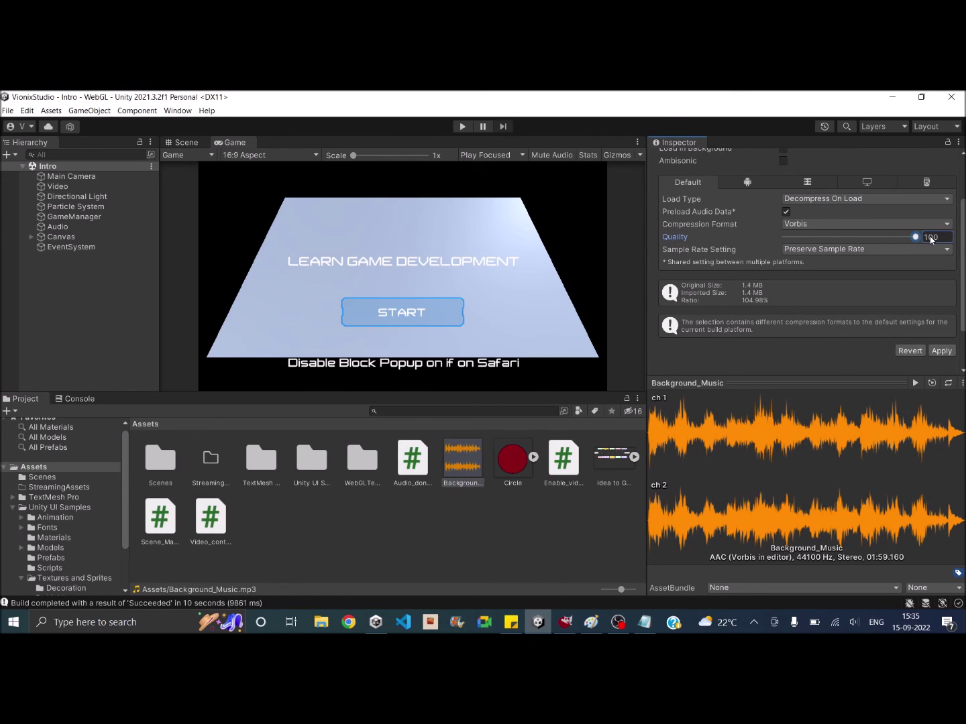
click(942, 351)
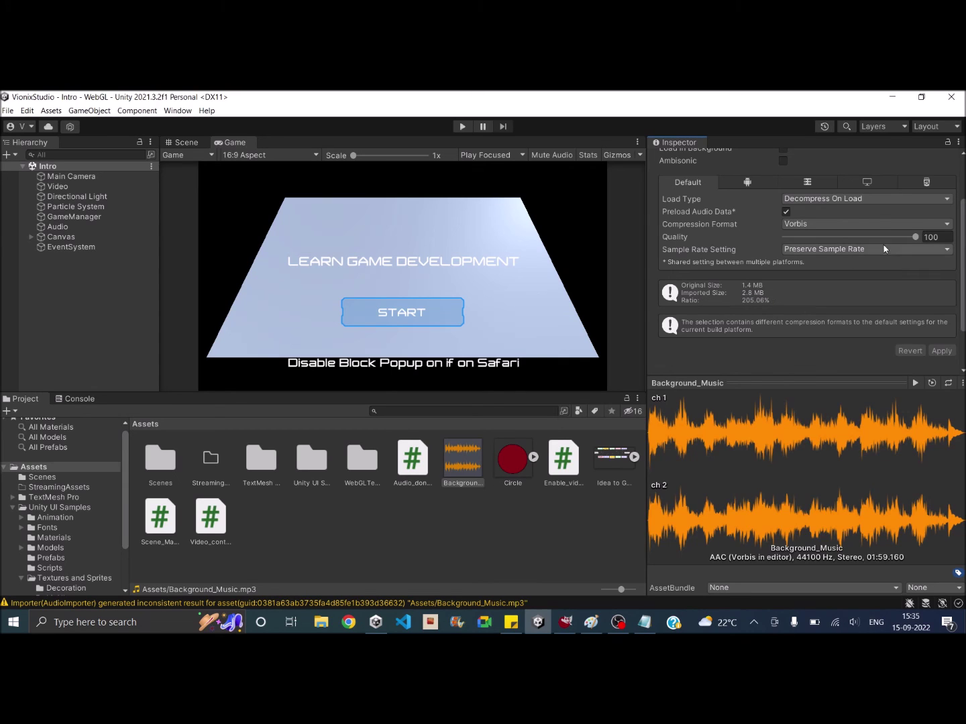
- Lower Background_Music's quality back to 1 and apply the change
drag(914, 237, 789, 242)
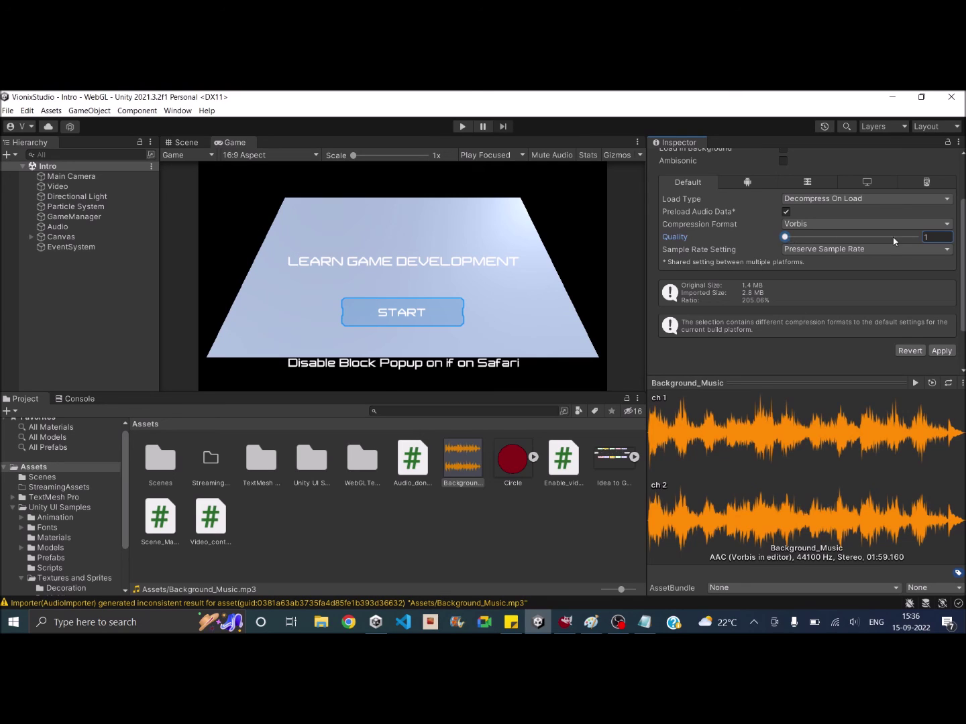
click(943, 352)
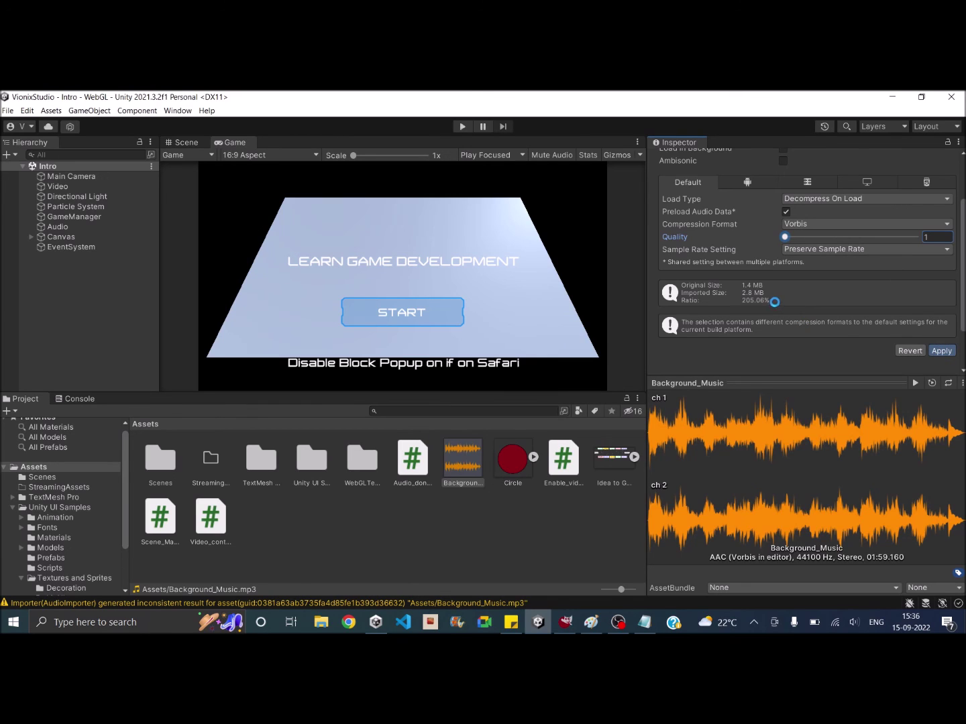